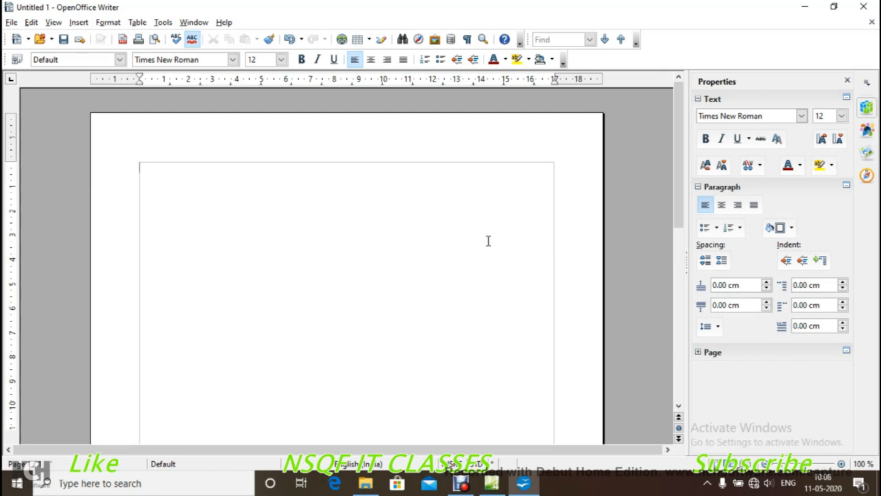
- Write an outline headed "Hyperlink:" with the lines "On Images", "Interactive Button" and "use Hotspot" beneath it
type("Hyperlinkg")
key("BackSpace")
type(":")
type("On Images ")
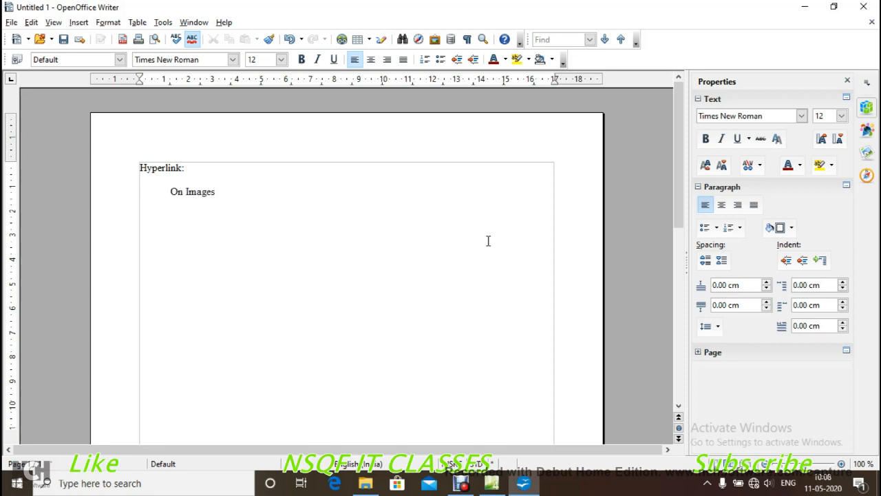
type("Interactive Button")
key("Return")
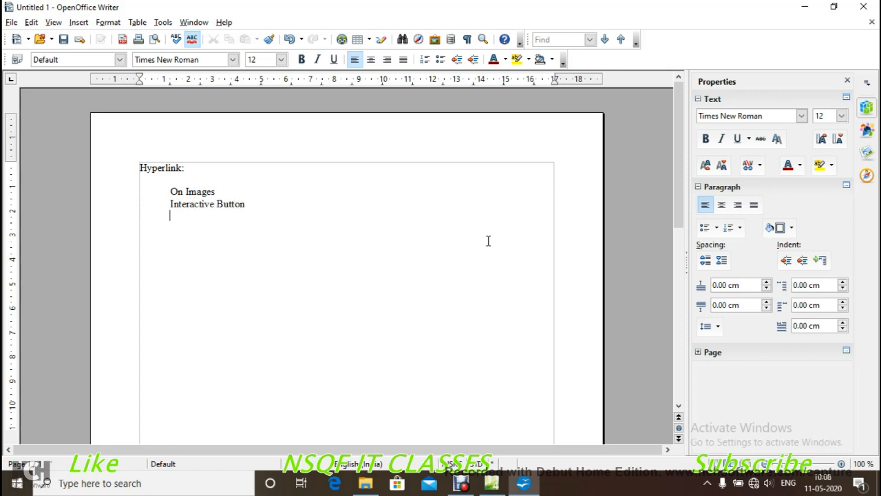
type("use Hotspot")
key("Return")
- Switch to Expression Web and insert a.jpg from the Images folder into the blank page without alternate text
left_click(492, 483)
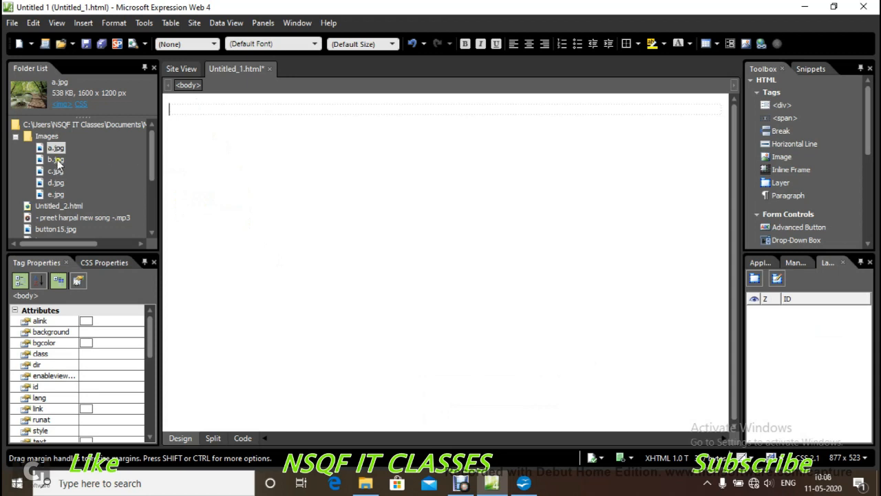
left_click_drag(55, 147, 197, 110)
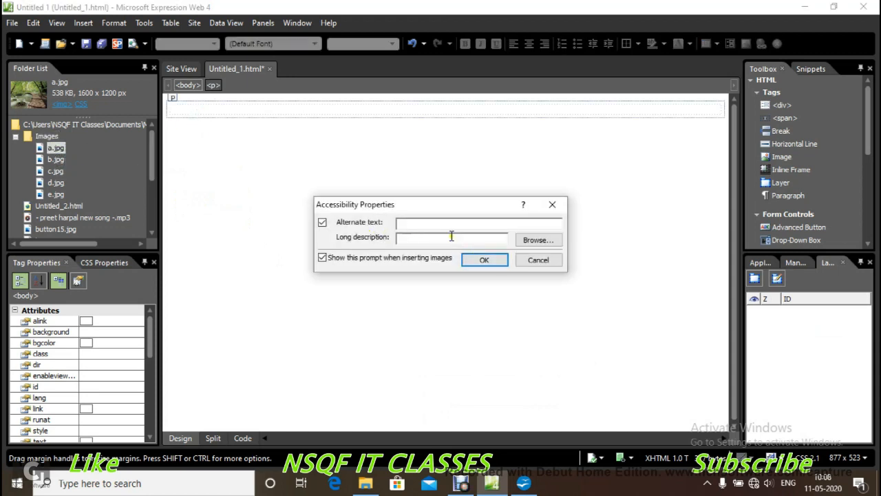
left_click(489, 261)
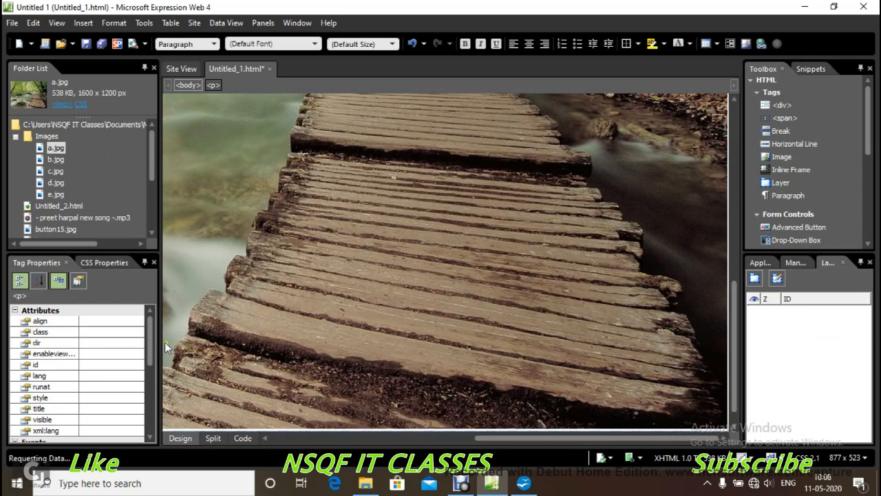
- Set the inserted image's height and width attributes to 300 each
mouse_move(149, 347)
left_mouse_down()
mouse_move(149, 400)
mouse_move(150, 334)
left_mouse_up()
left_click(311, 304)
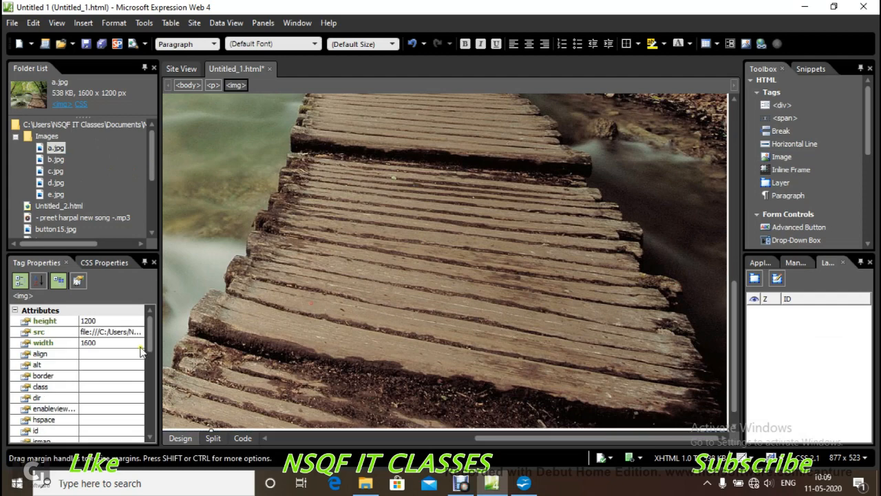
left_click(100, 321)
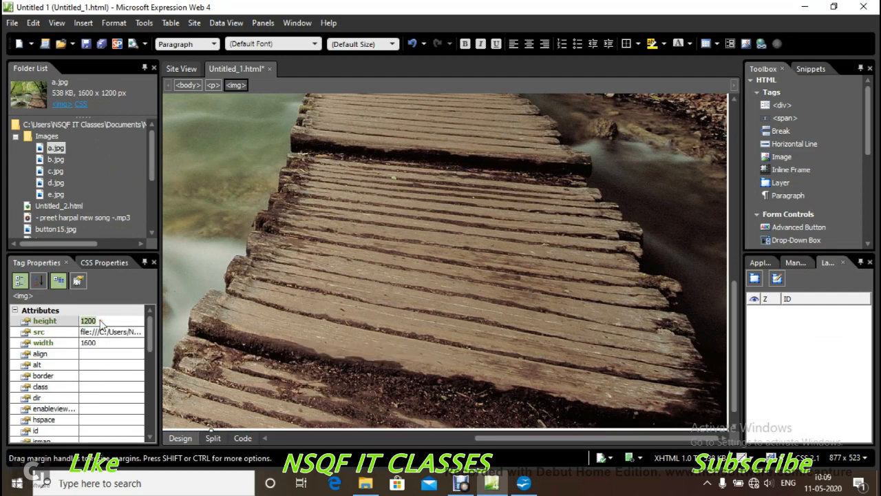
key("BackSpace")
type("300")
key("Return")
left_click(101, 343)
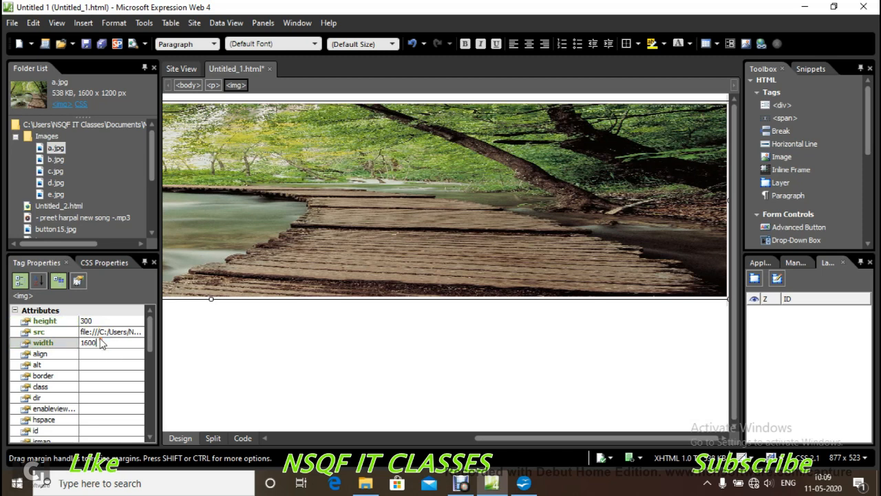
key("BackSpace")
key("BackSpace")
key("BackSpace")
type("3")
key("Return")
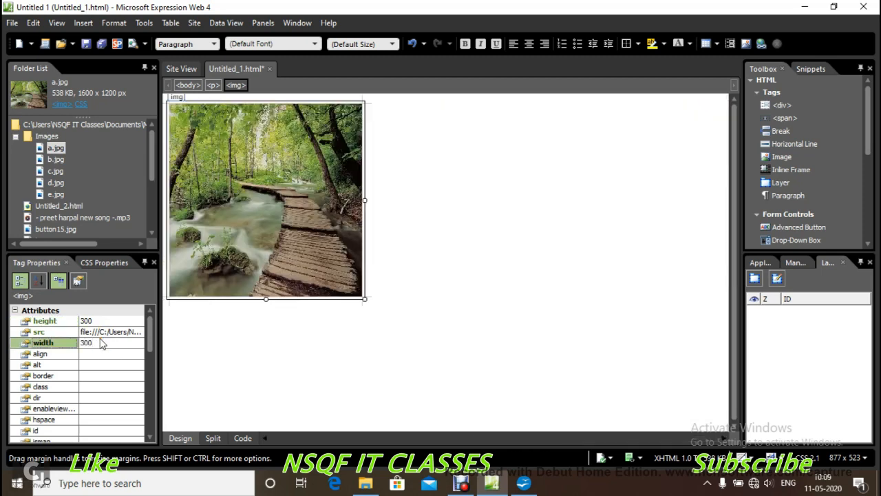
- Hyperlink the image to the existing Home1 page in the mysite6 folder
left_click(393, 279)
left_click(330, 257)
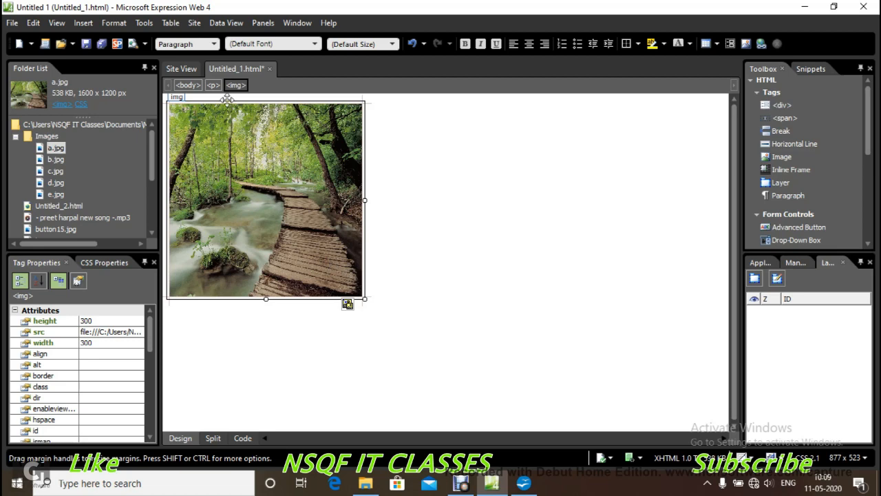
left_click(83, 24)
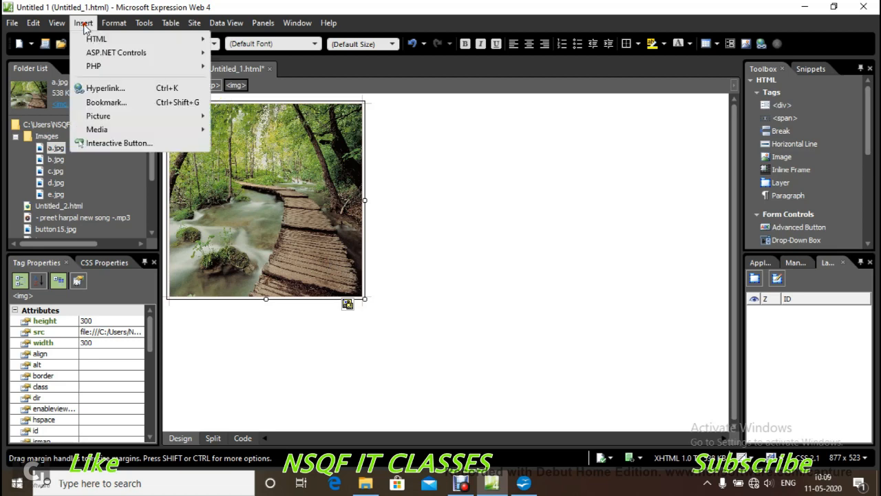
left_click(104, 88)
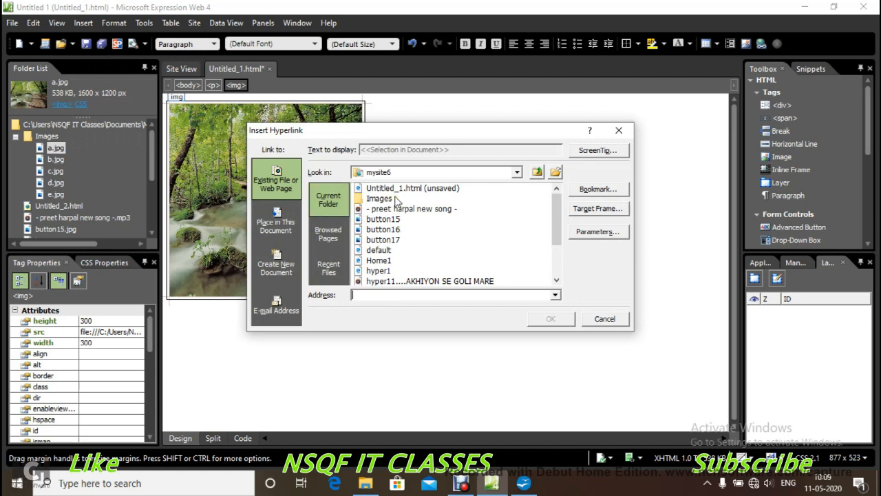
left_click(386, 261)
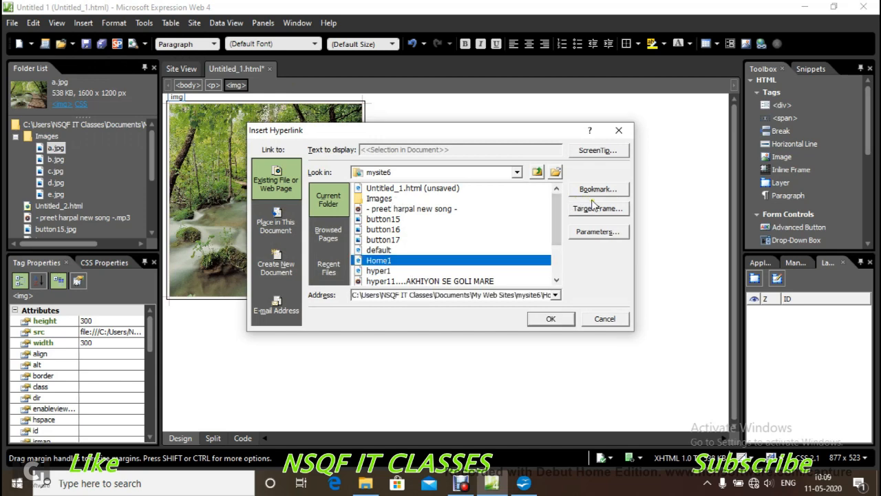
left_click(550, 319)
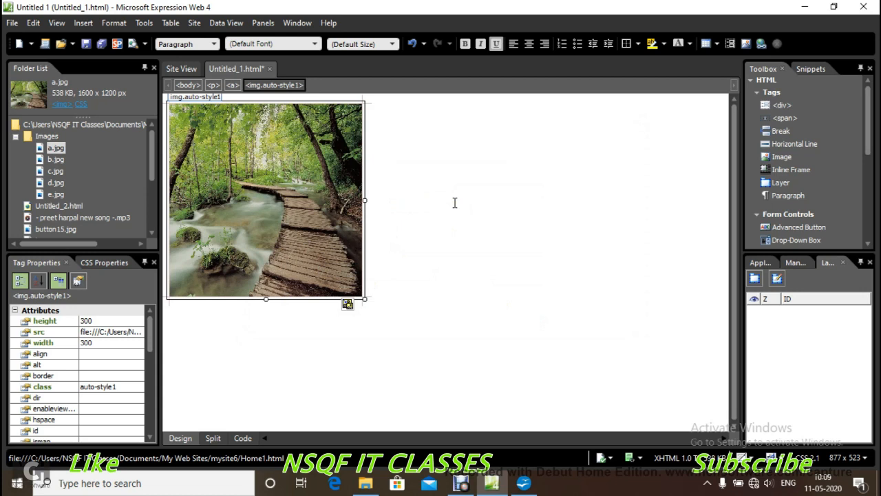
- Preview the page in the browser, saving it as Hyper2 in the mysite6 folder
key("F12")
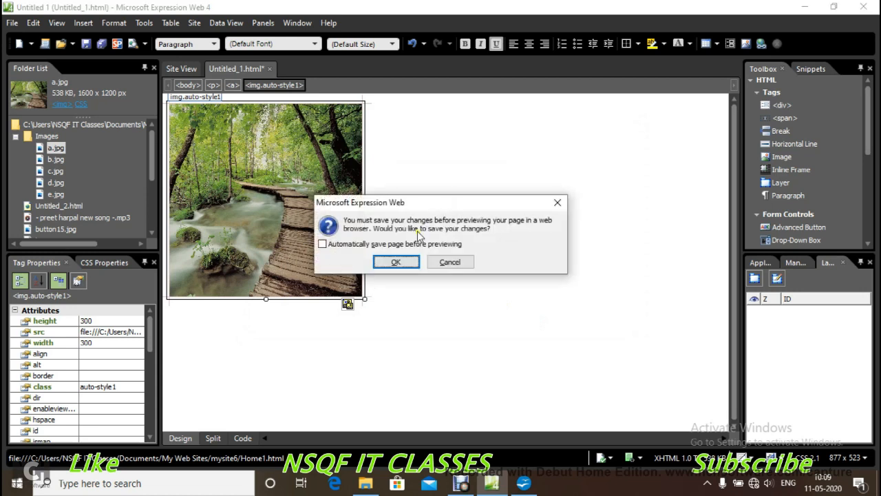
left_click(391, 262)
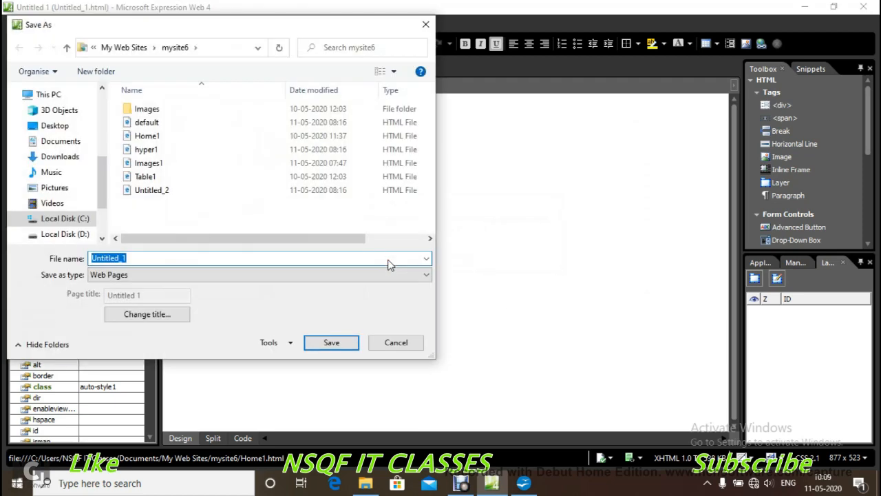
type("H")
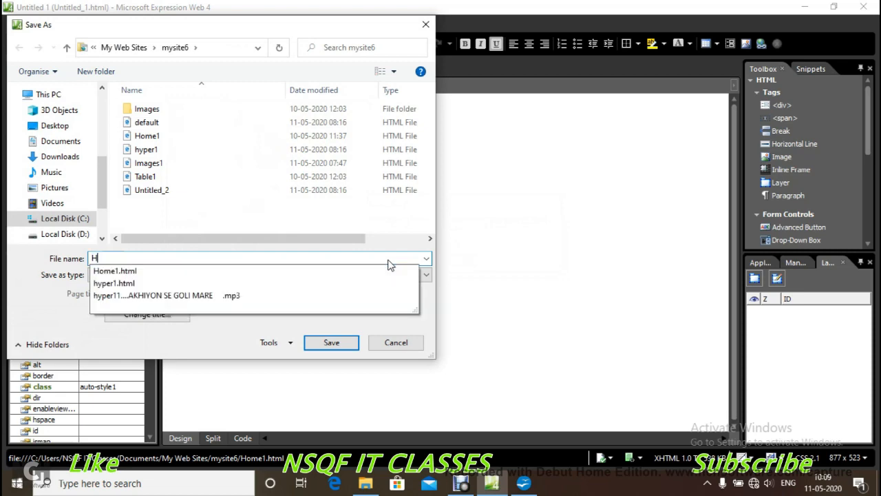
type("yper2")
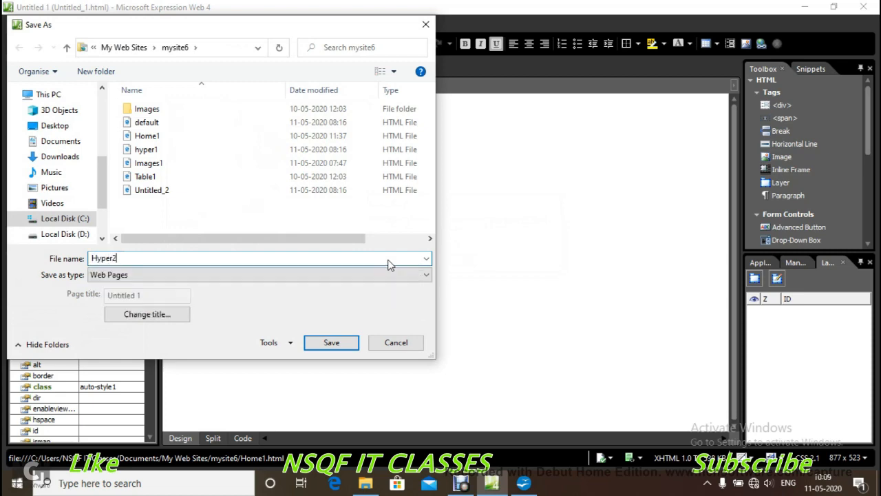
key("Return")
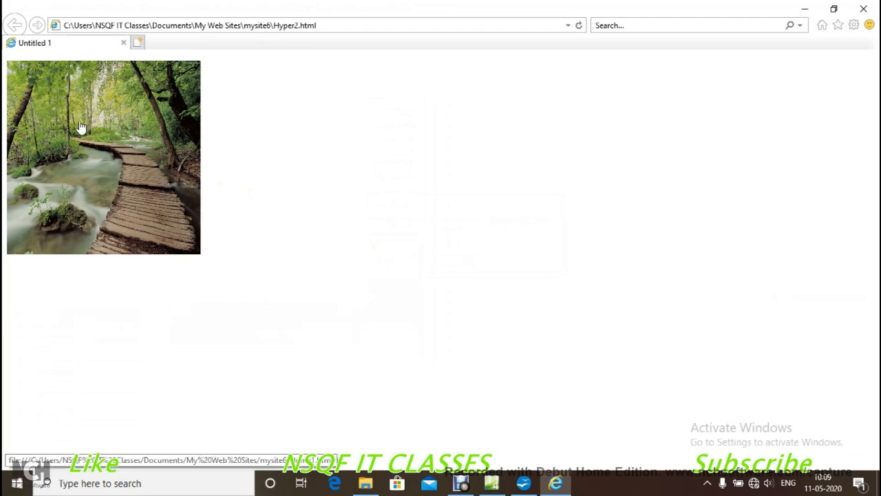
- Test the image's link in the browser, go back to the image page and close the preview
left_click(85, 166)
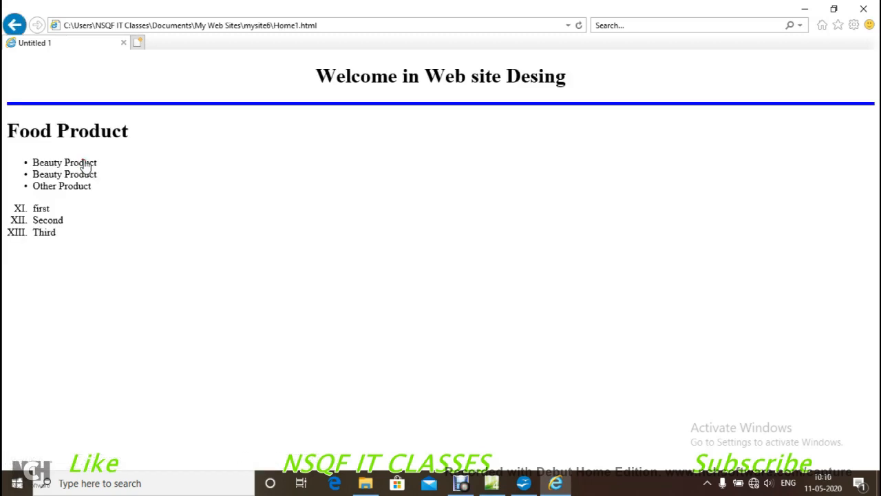
left_click(15, 26)
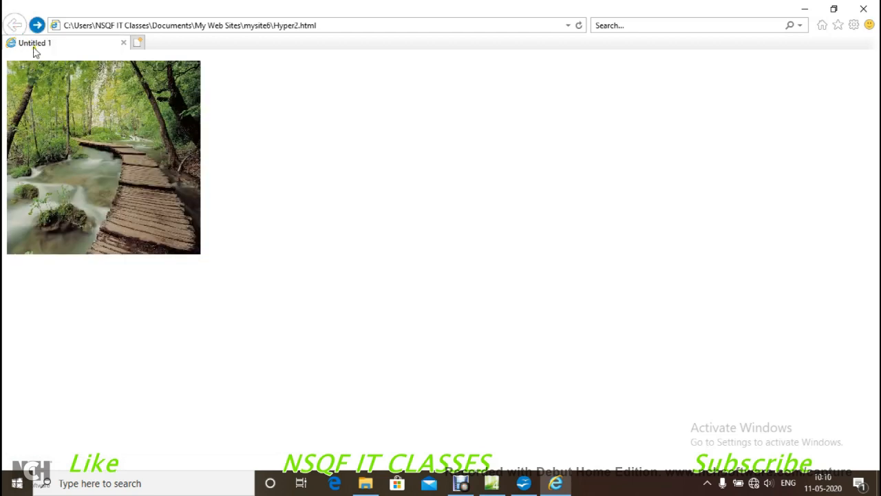
left_click(864, 8)
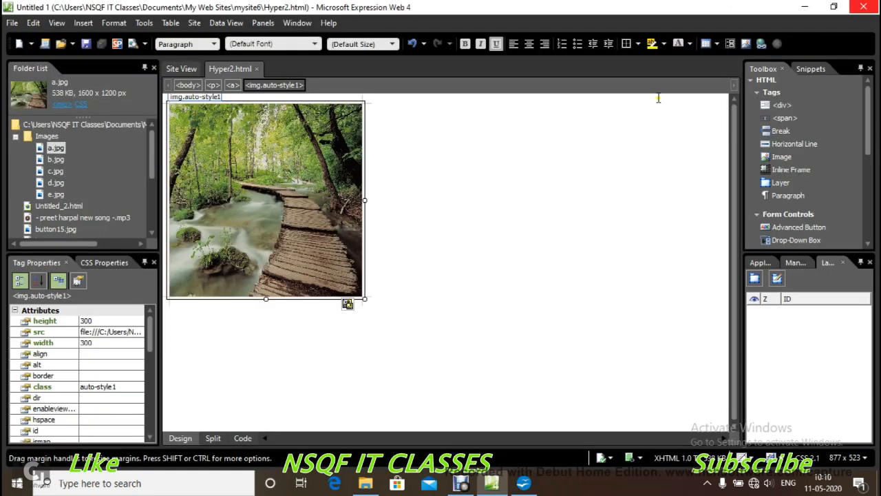
- Add a new paragraph below the image and start inserting an interactive button there
left_click(458, 250)
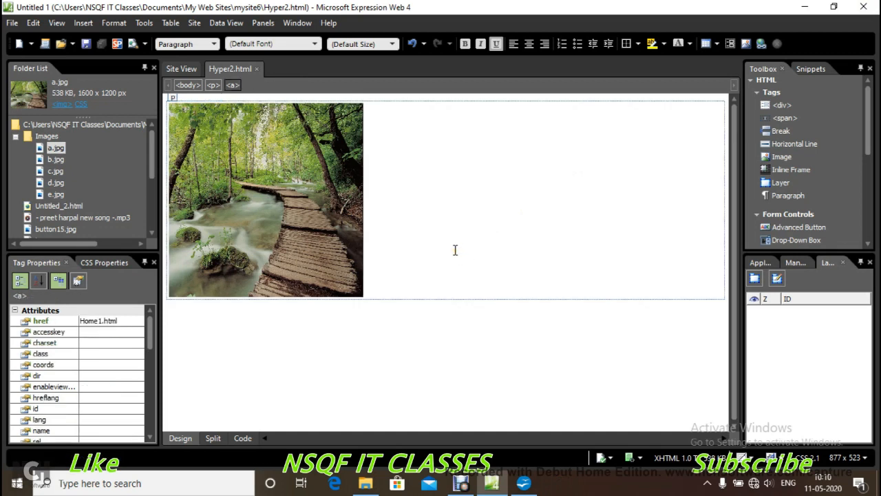
key("Return")
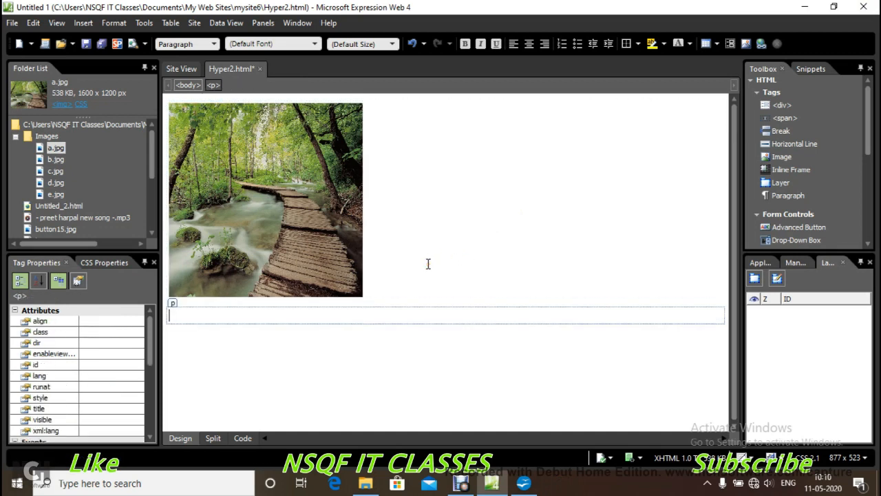
left_click(83, 22)
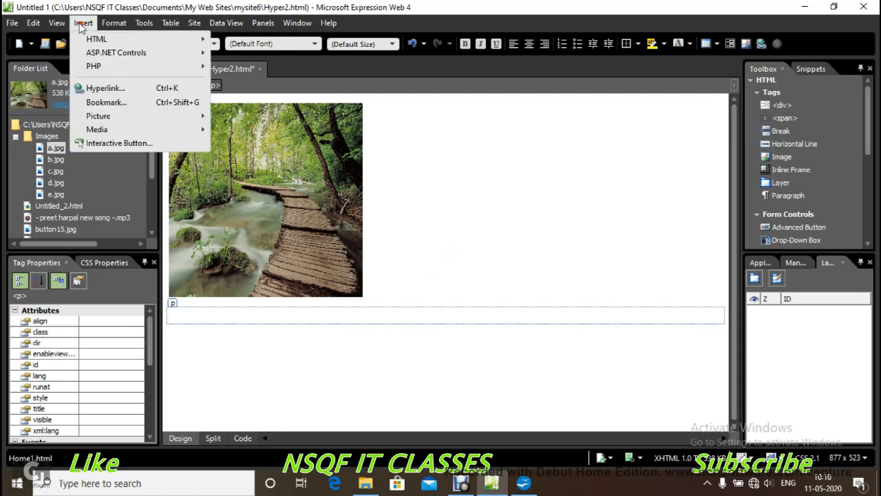
left_click(102, 142)
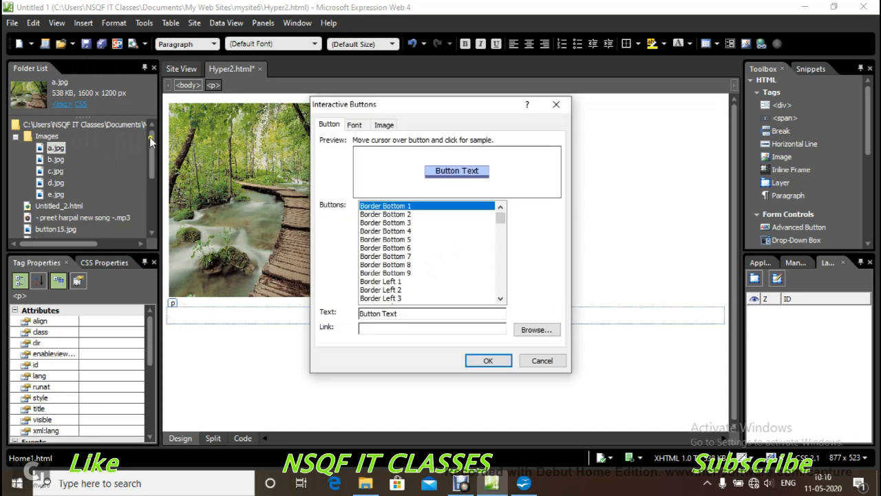
- Browse the button styles and insert the interactive button in the Braided Row 3 style with its default text
left_click(500, 299)
left_click(501, 299)
left_click(501, 299)
left_click(501, 299)
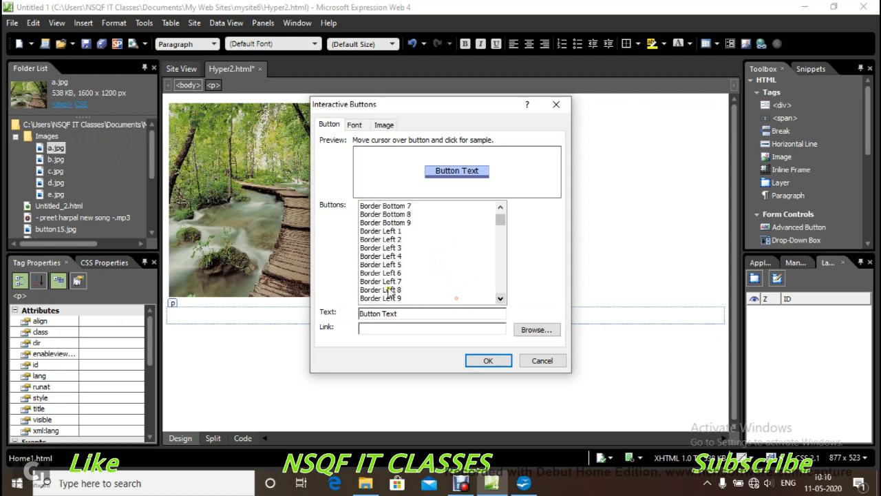
left_click(389, 290)
key("Down")
key("Down")
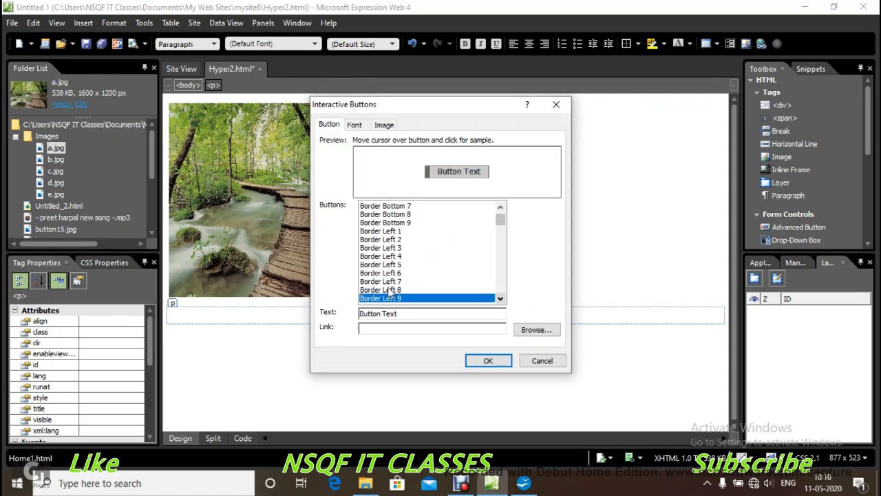
key("Down")
key("Down")
key("Down")
key("Down")
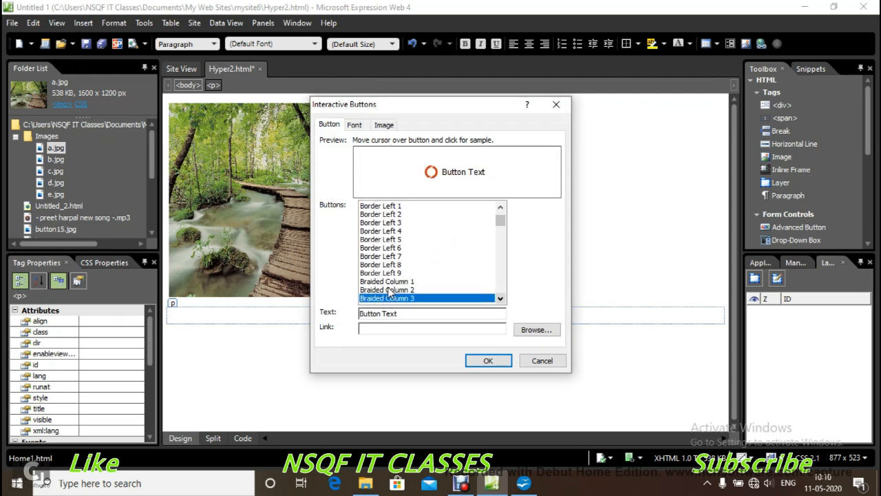
key("Down")
key("Down")
key("Down")
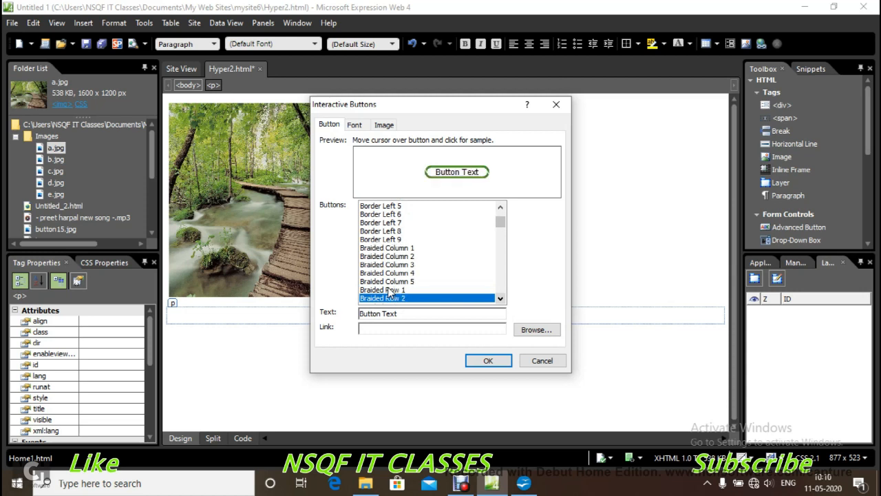
key("Down")
key("Down")
key("Down")
key("Down")
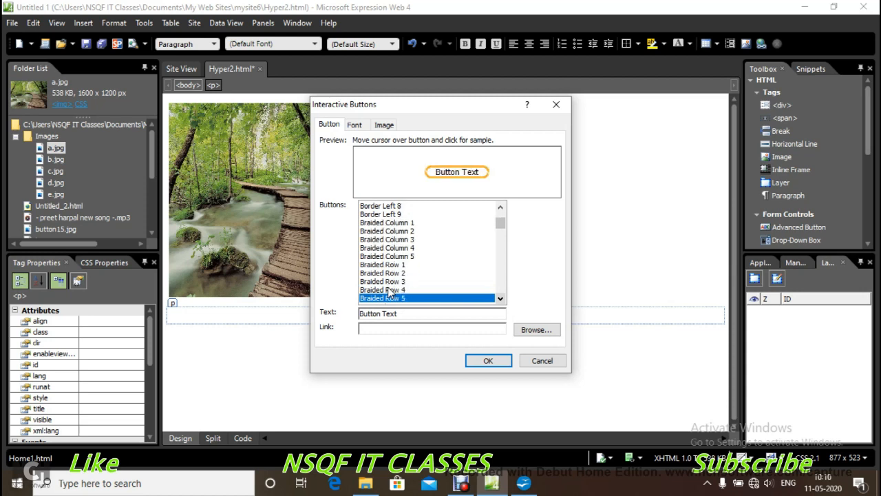
key("Up")
key("Up")
key("Up")
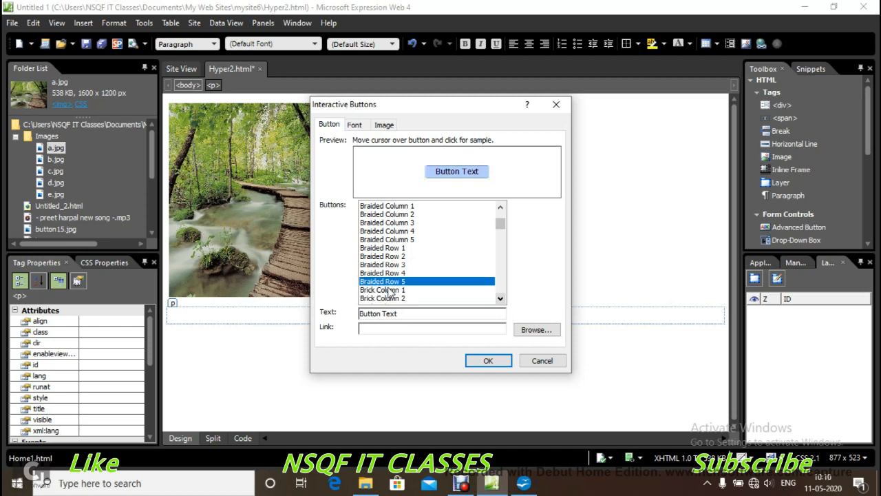
key("Up")
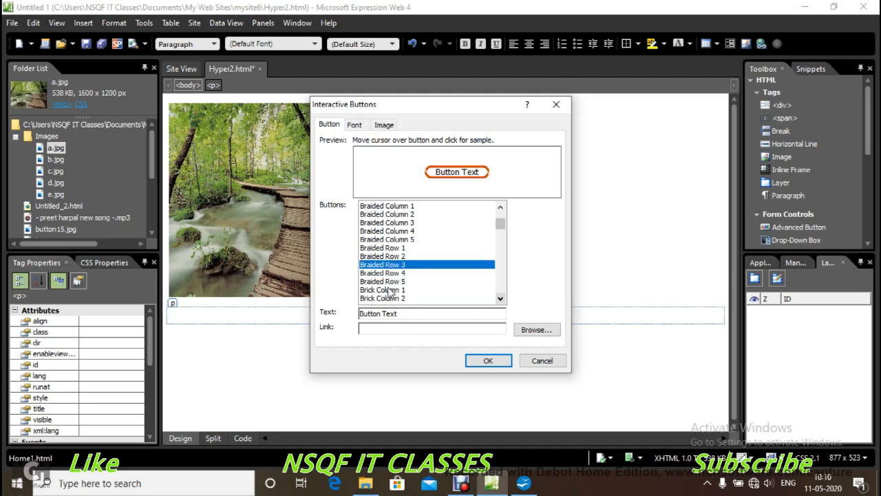
left_click(487, 361)
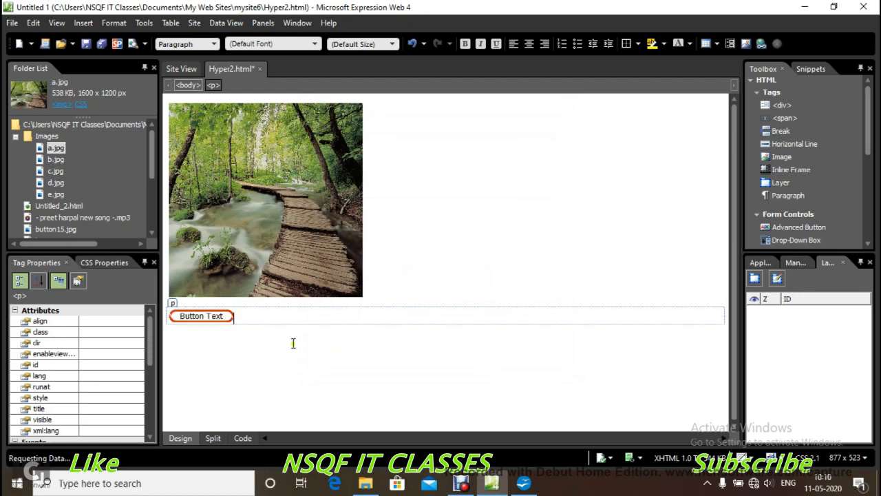
- Set the interactive button's alternate text to Home in its tag properties
left_click(218, 320)
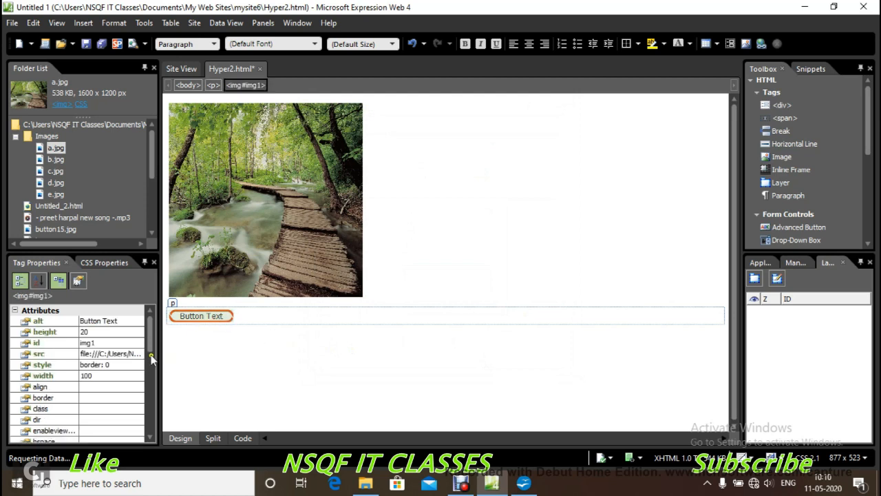
left_click_drag(151, 351, 151, 351)
scroll(151, 353, "down", 5)
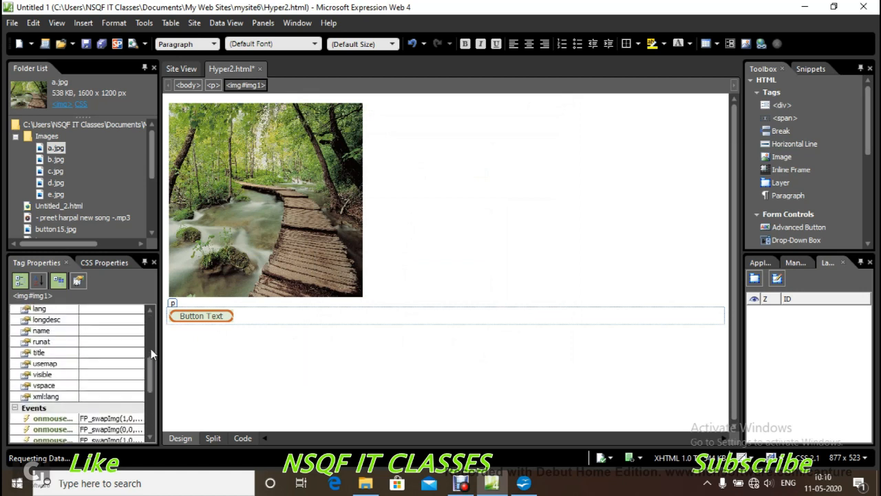
scroll(151, 349, "up", 4)
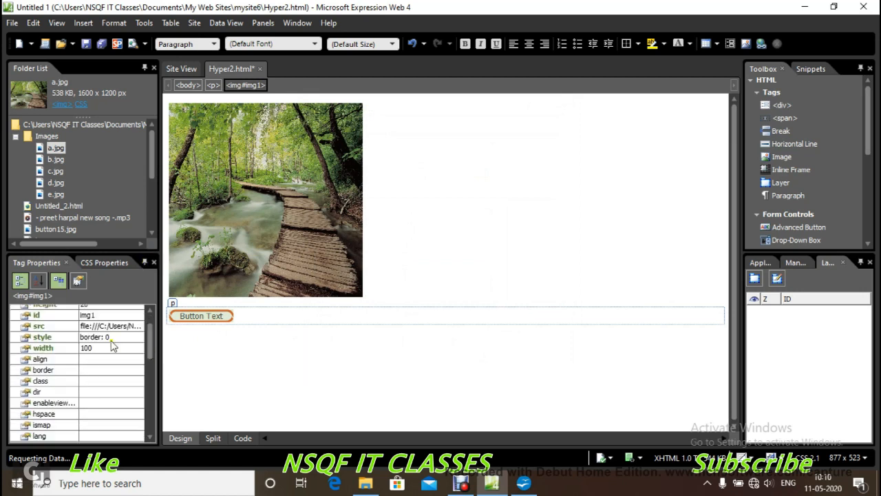
mouse_move(148, 348)
left_mouse_down()
mouse_move(147, 395)
mouse_move(146, 333)
left_mouse_up()
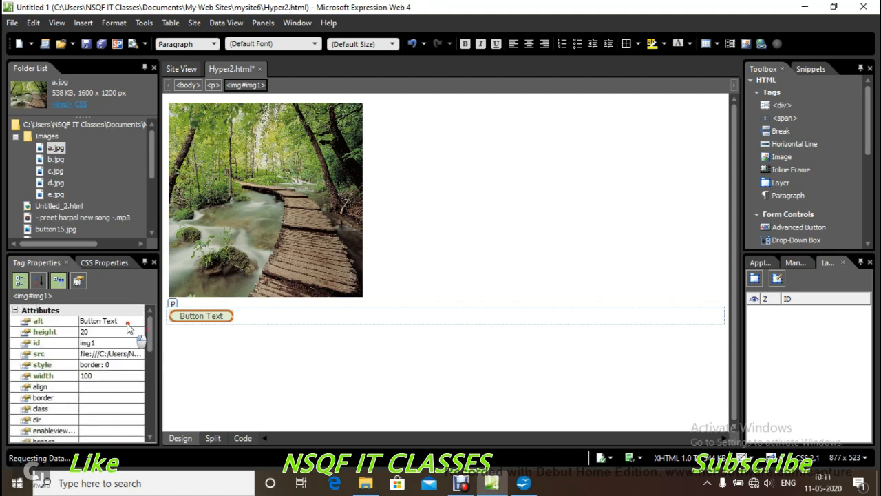
left_click(127, 323)
key("BackSpace")
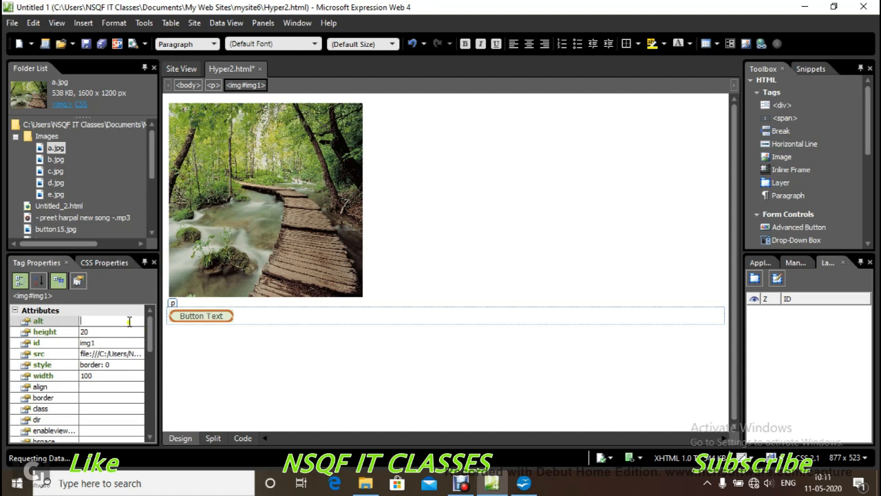
type("Home")
key("Return")
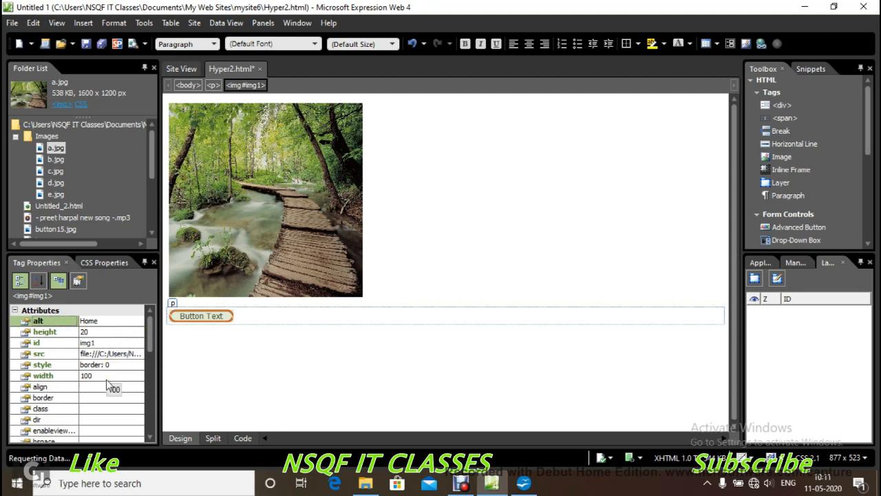
left_click(230, 362)
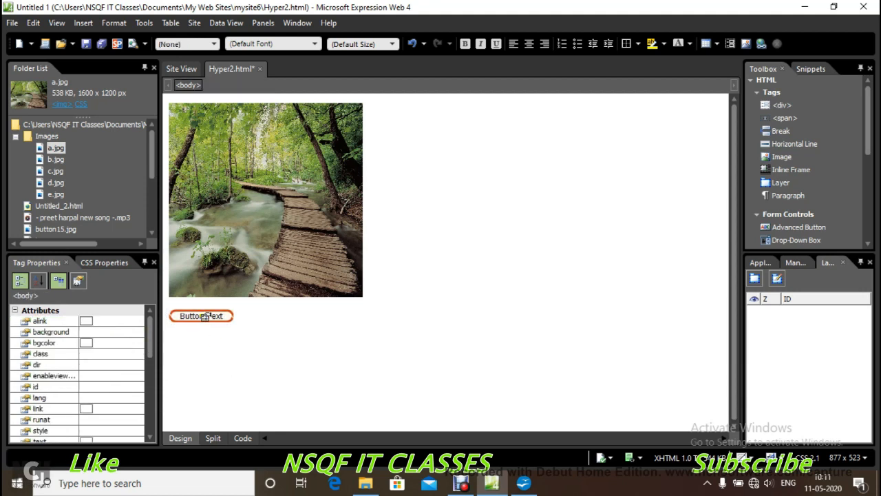
- Try to hyperlink the interactive button to the hyper1 page in mysite6, and undo the insertion
left_click(204, 317)
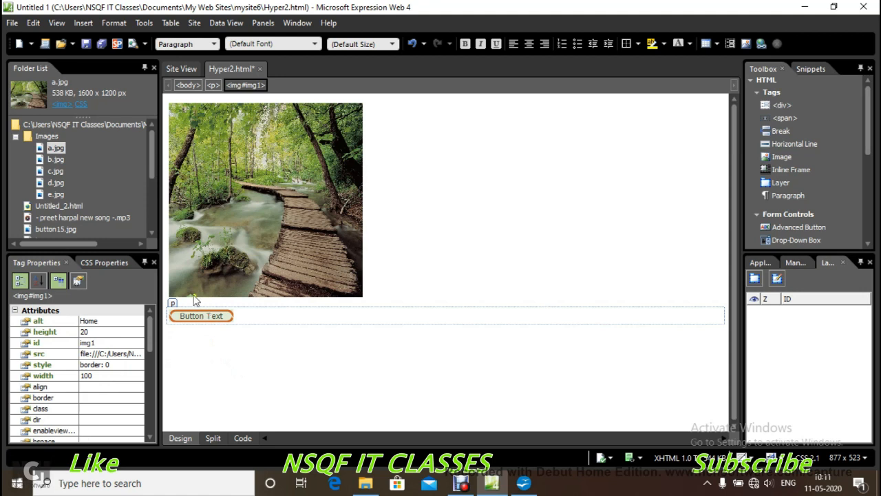
left_click(83, 23)
left_click(105, 88)
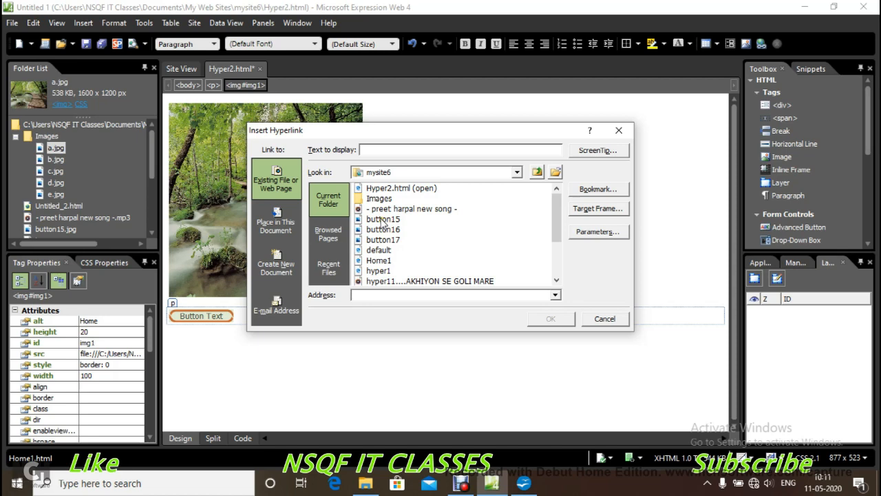
double_click(384, 272)
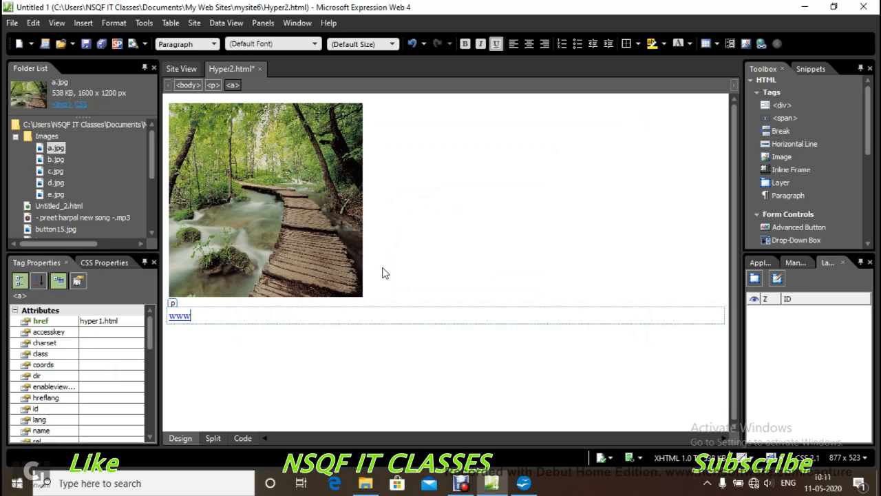
key("ctrl+z")
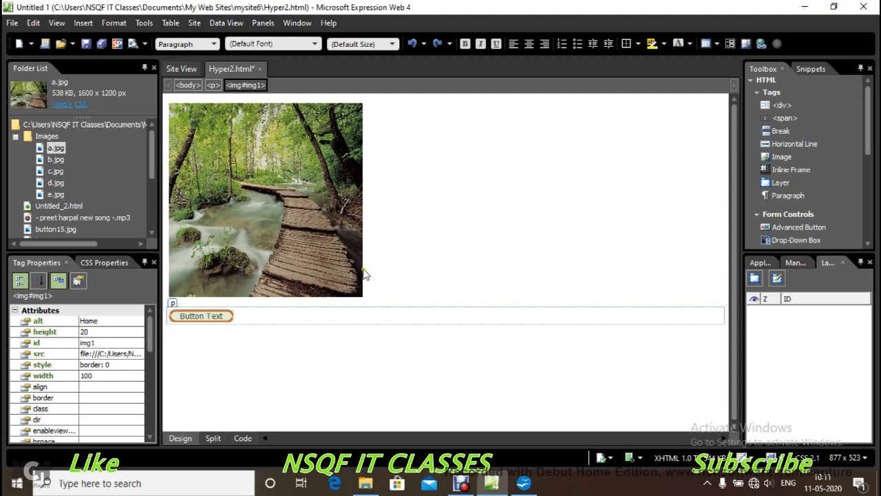
double_click(219, 317)
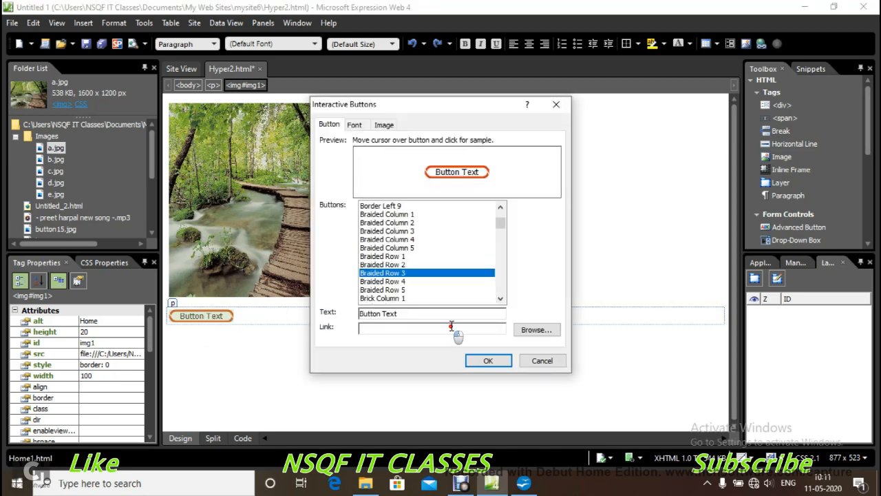
left_click(445, 329)
type("www.google.com")
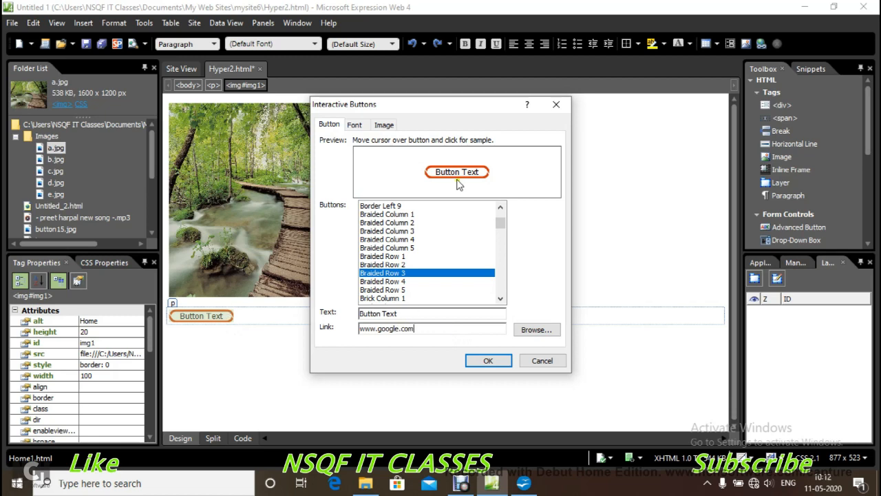
left_click(481, 359)
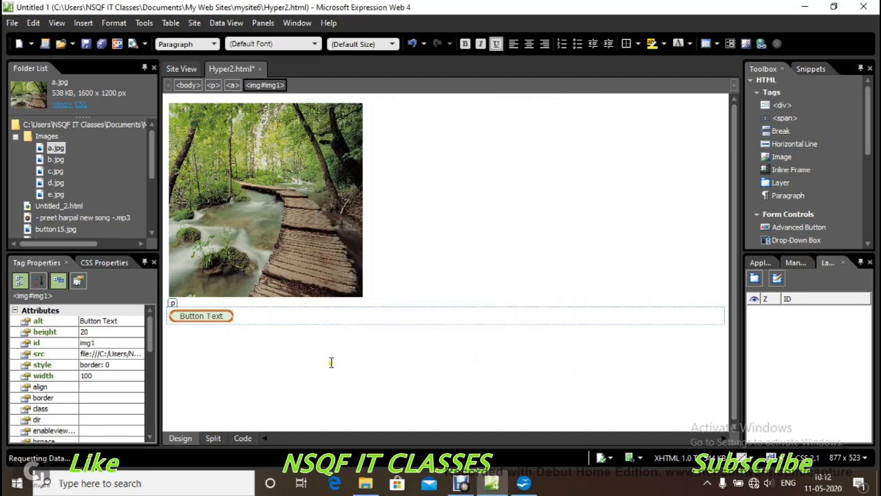
left_click(289, 311)
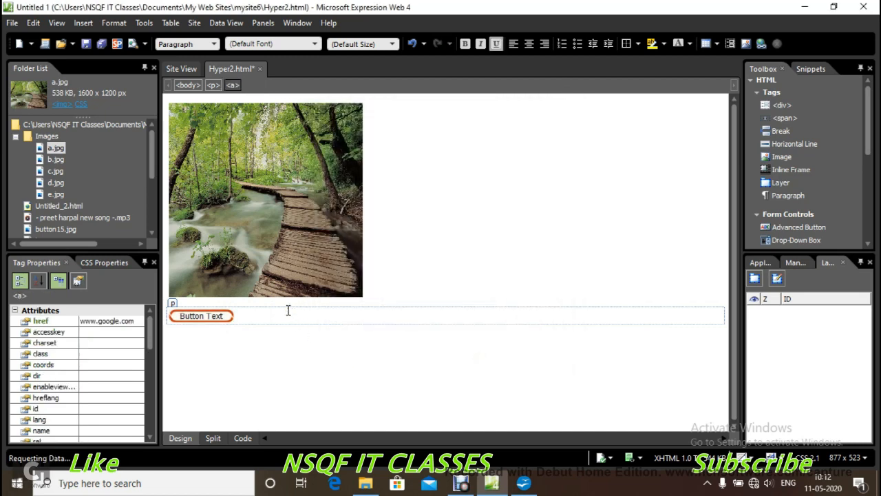
key("Return")
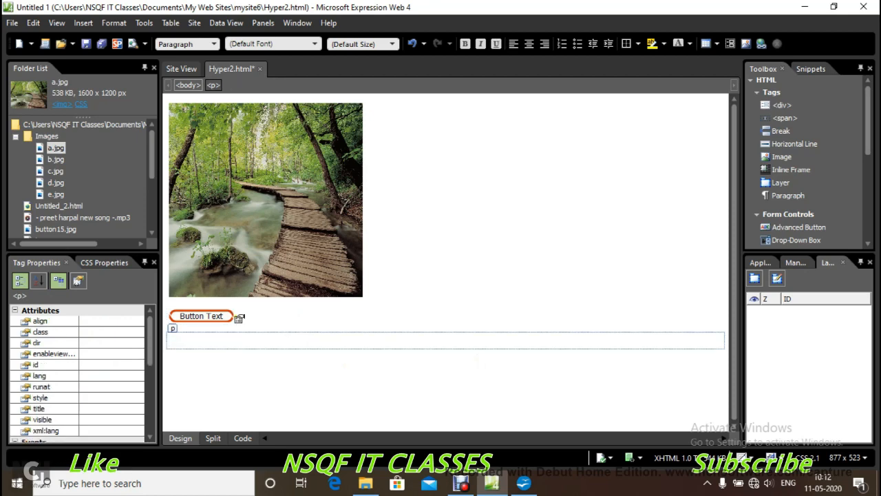
- Change the interactive button's text to Google
double_click(222, 318)
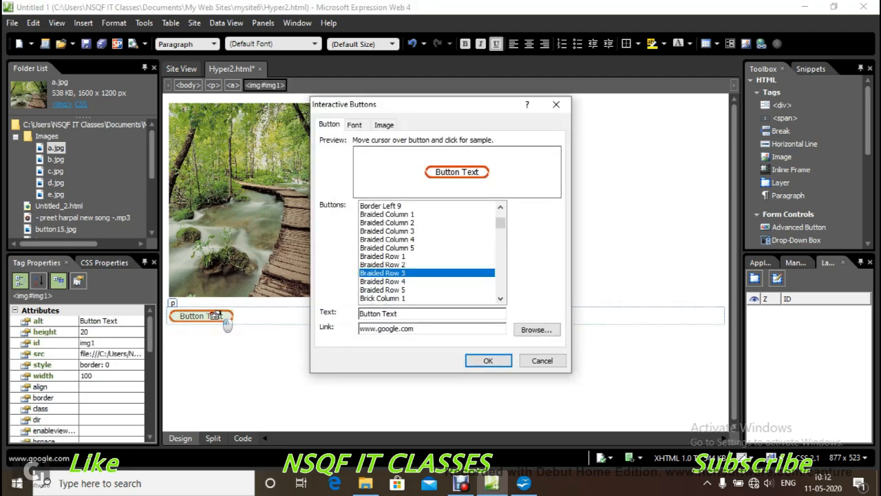
left_click(435, 315)
key("BackSpace")
key("BackSpace")
key("BackSpace")
key("BackSpace")
key("BackSpace")
key("BackSpace")
key("BackSpace")
key("BackSpace")
key("BackSpace")
key("BackSpace")
key("BackSpace")
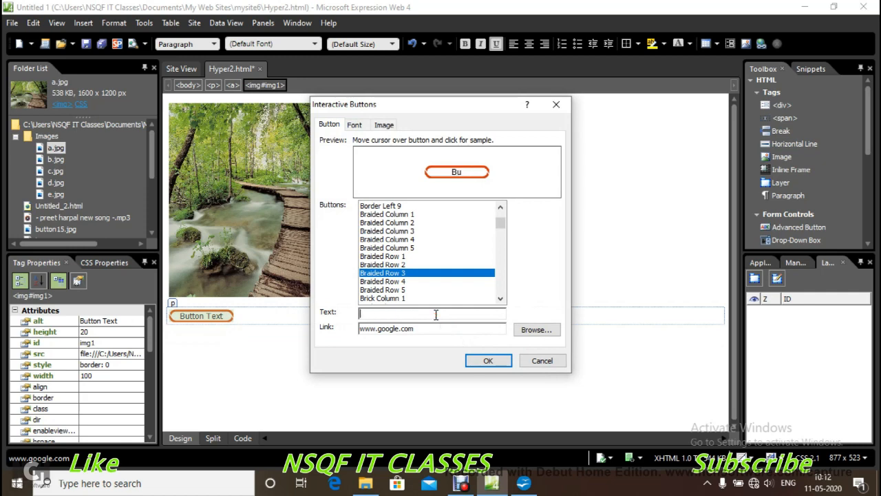
type("Google")
key("Return")
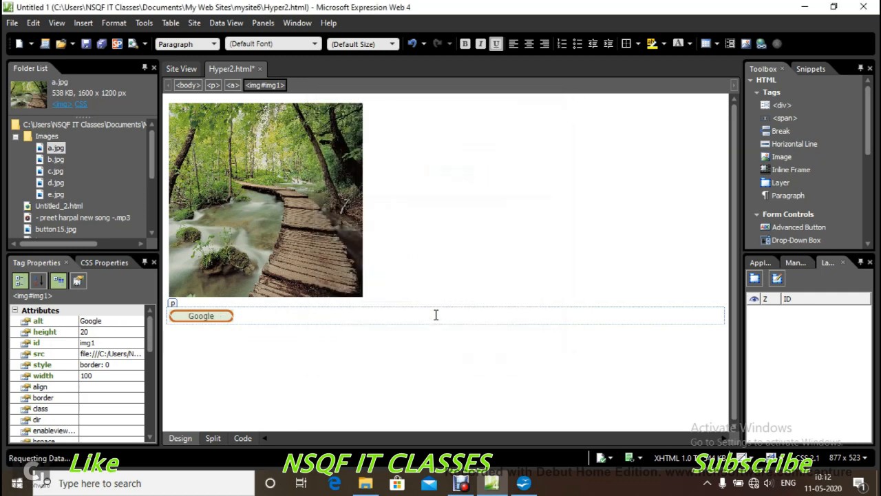
left_click(267, 374)
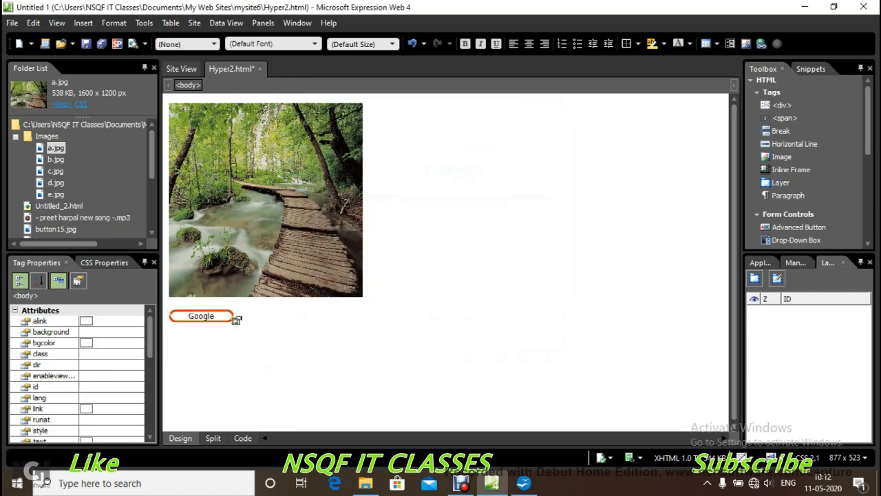
- Check the Google button's text and link settings, and start a new paragraph below the button
left_click(221, 316)
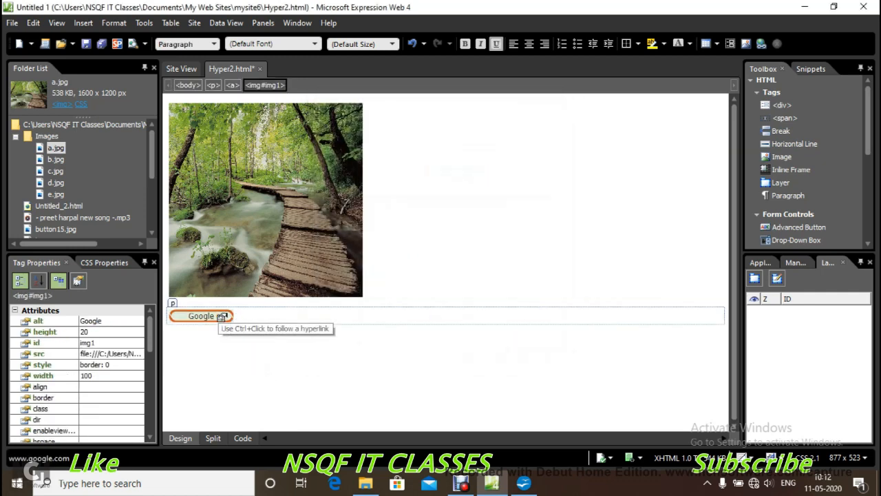
double_click(227, 318)
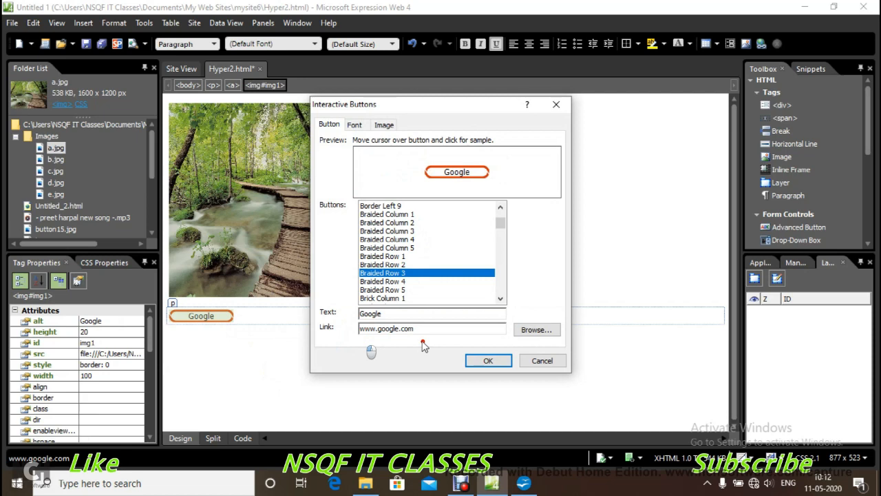
left_click(488, 361)
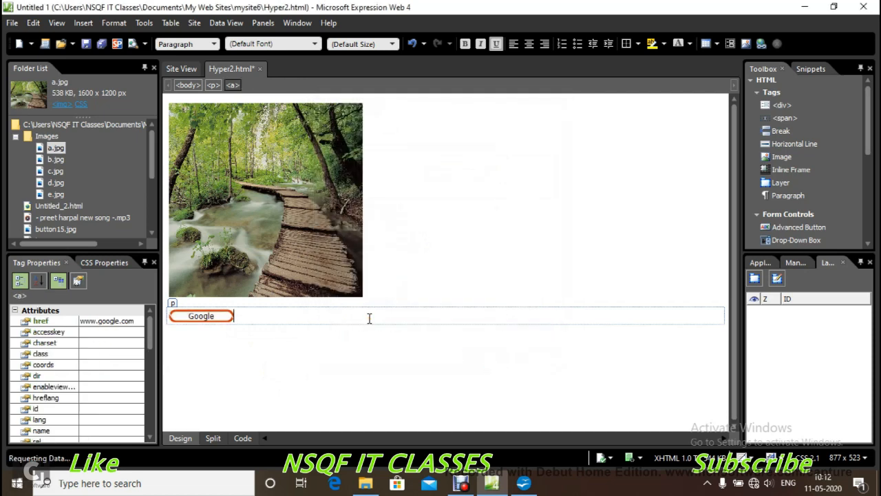
key("Return")
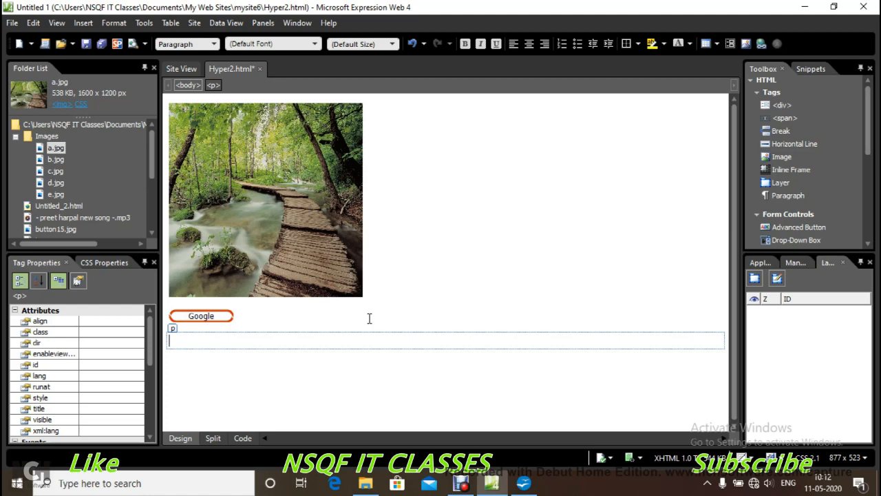
- Switch to OpenOffice Writer and add the heading "Hotspot:-" below the hyperlink list
key("alt+Tab")
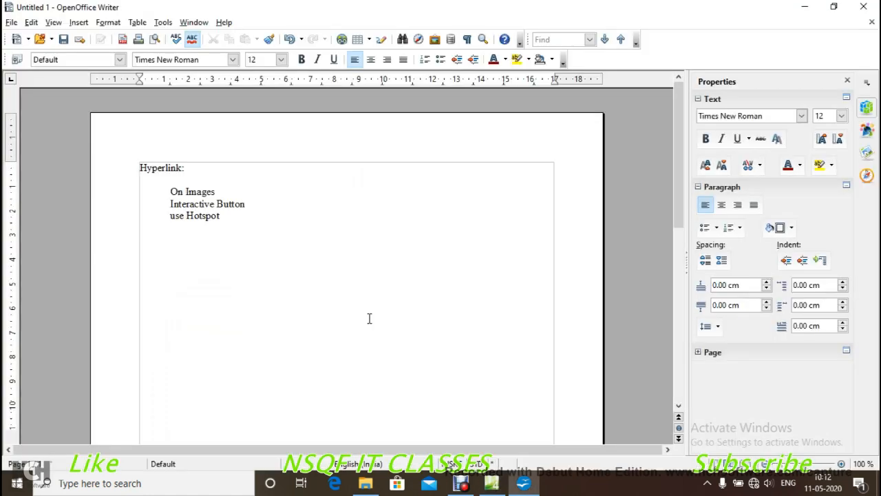
type("Hotspo")
key("BackSpace")
key("BackSpace")
key("BackSpace")
type("apost")
key("BackSpace")
key("BackSpace")
key("BackSpace")
key("BackSpace")
key("BackSpace")
type("sport")
key("BackSpace")
type(":-")
key("Return")
- Write the indented line "on a image we want to insert a clickable area." under the Hotspot heading
key("Tab")
type("on a image w")
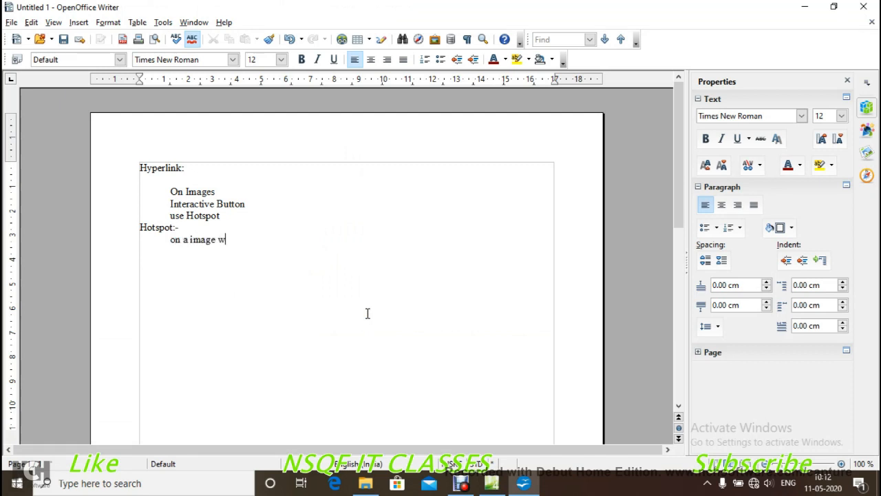
type("e want to insert a c")
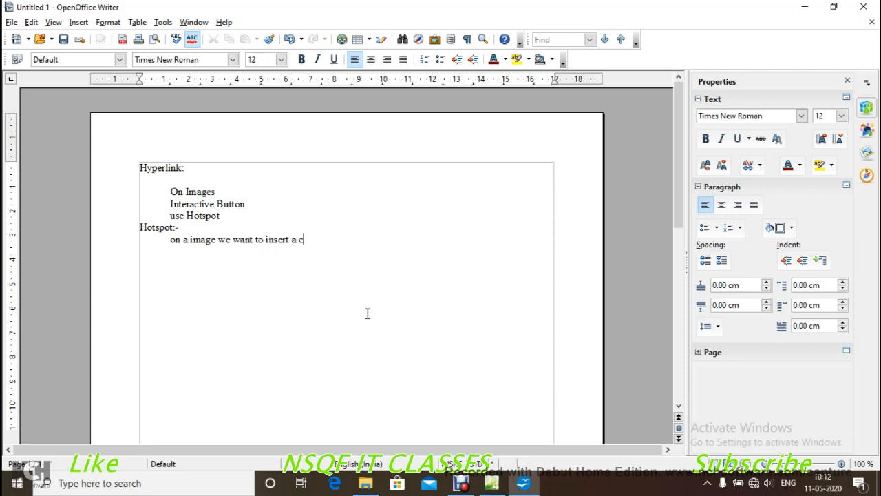
type("lick able")
key("BackSpace")
key("BackSpace")
key("BackSpace")
type("ble area.")
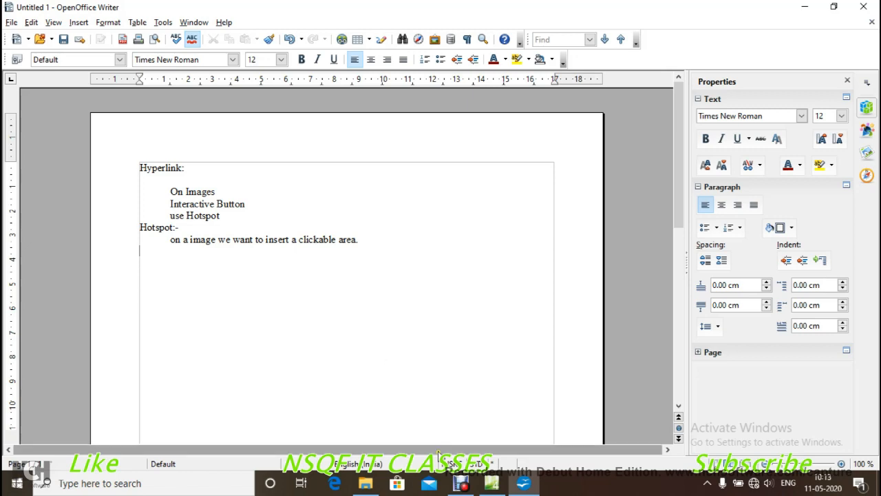
- Switch back to Expression Web and insert b.jpg below the Google button without alternate text
left_click(491, 483)
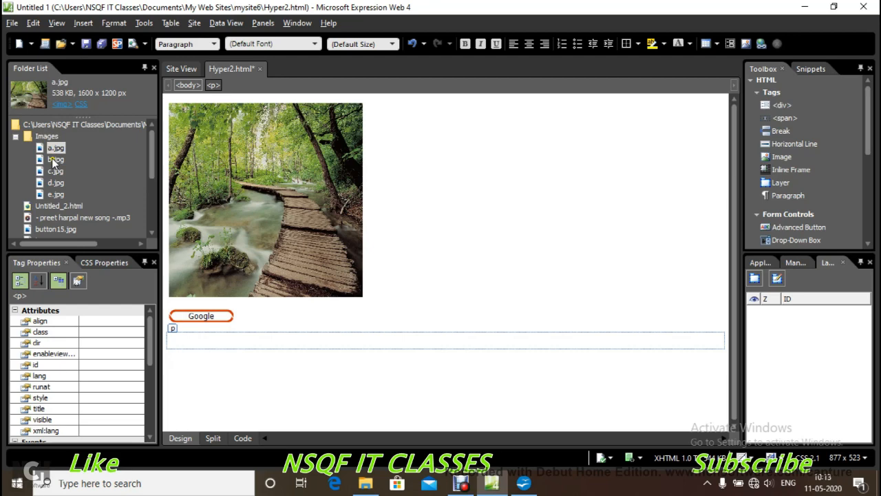
left_click_drag(54, 161, 215, 342)
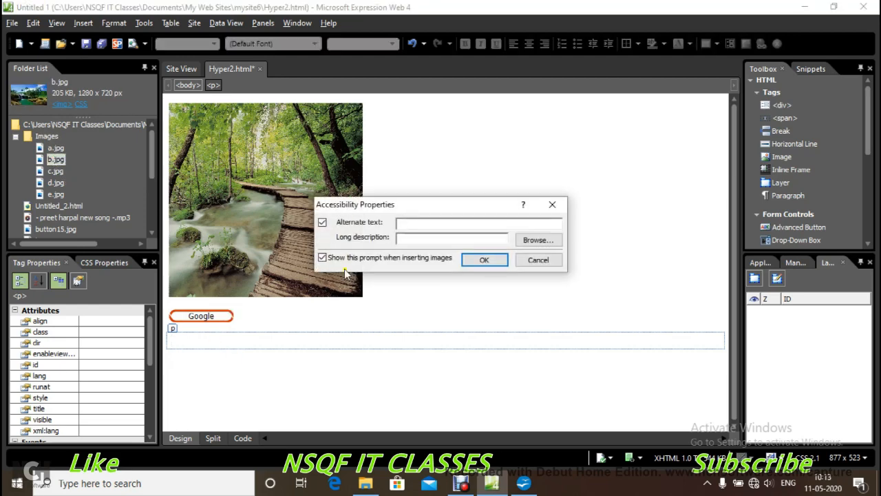
left_click(502, 259)
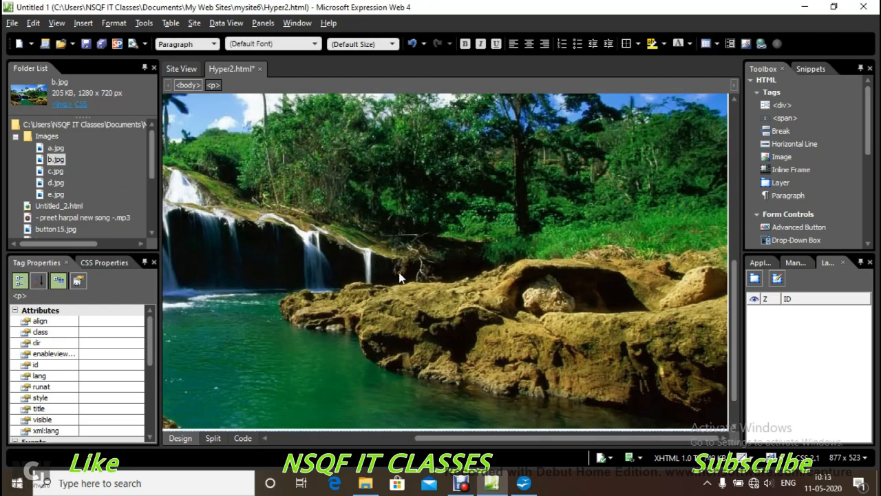
- Set the b.jpg image's width and height to 300 each
left_click(336, 256)
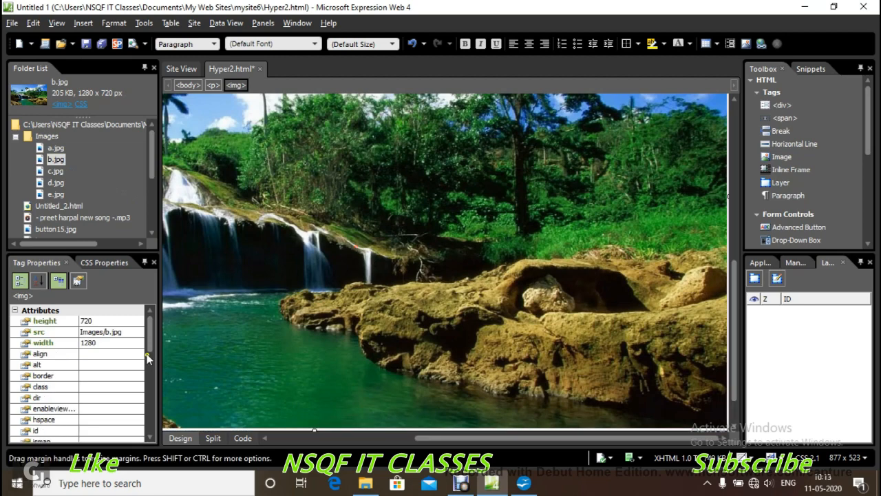
left_click(105, 343)
type("3")
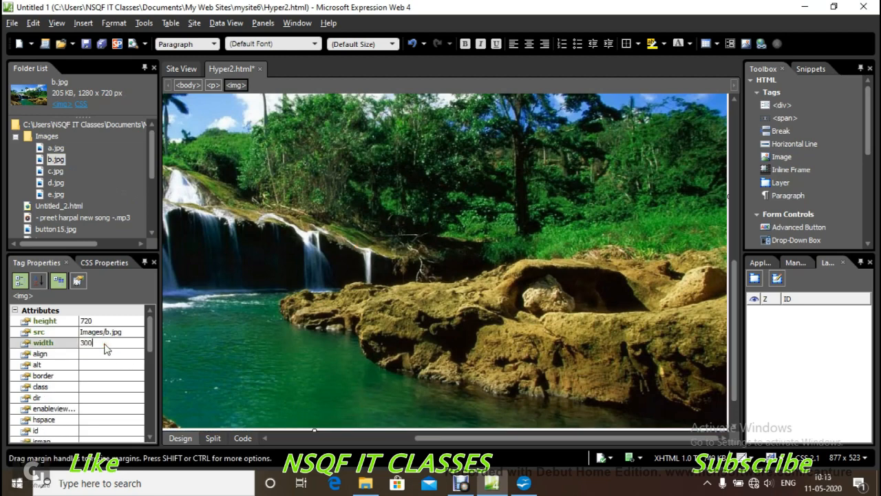
type("00")
key("Return")
left_click(106, 321)
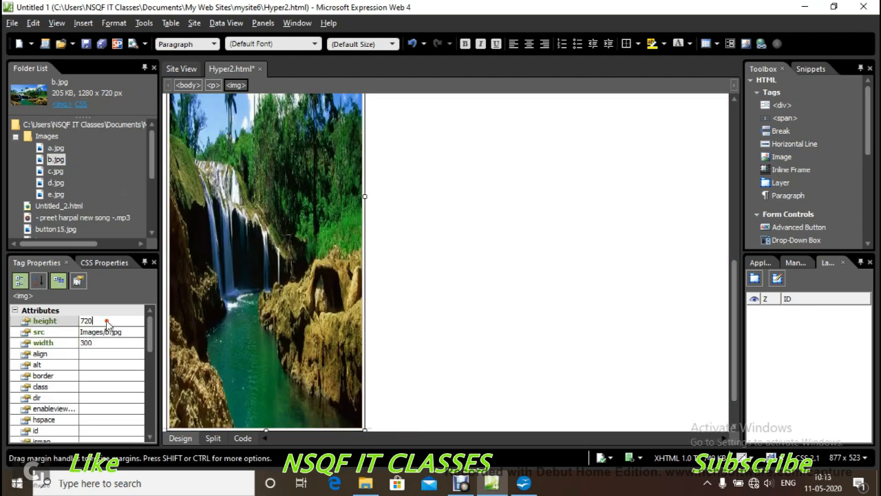
key("BackSpace")
key("BackSpace")
key("BackSpace")
type("300")
key("Return")
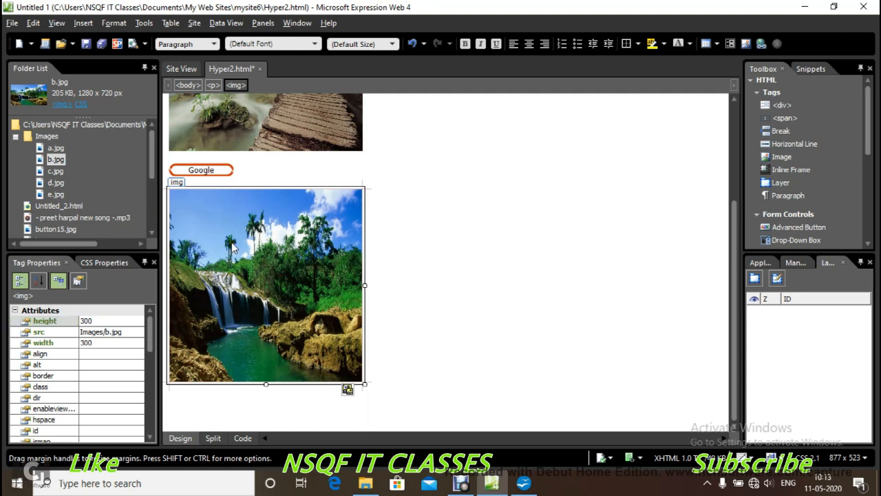
- Display the Pictures toolbar and draw a small rectangular hotspot in the sky at b.jpg's upper left, linked to the default page
left_click(60, 24)
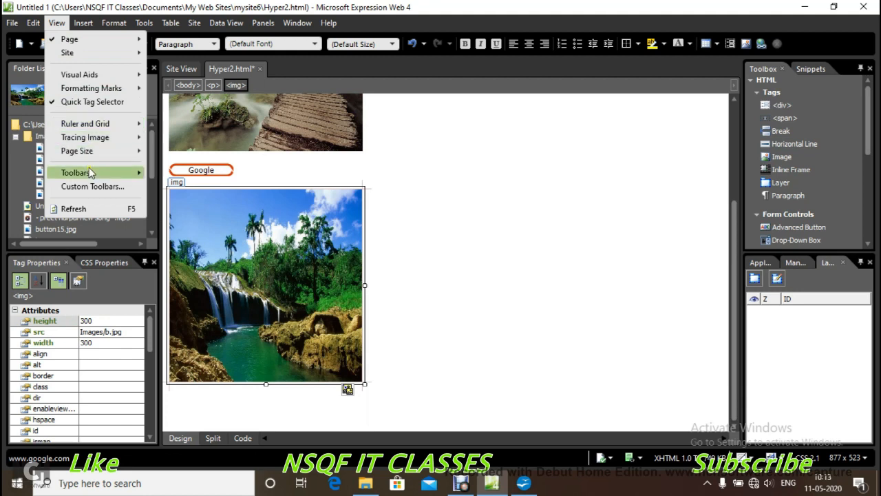
mouse_move(90, 173)
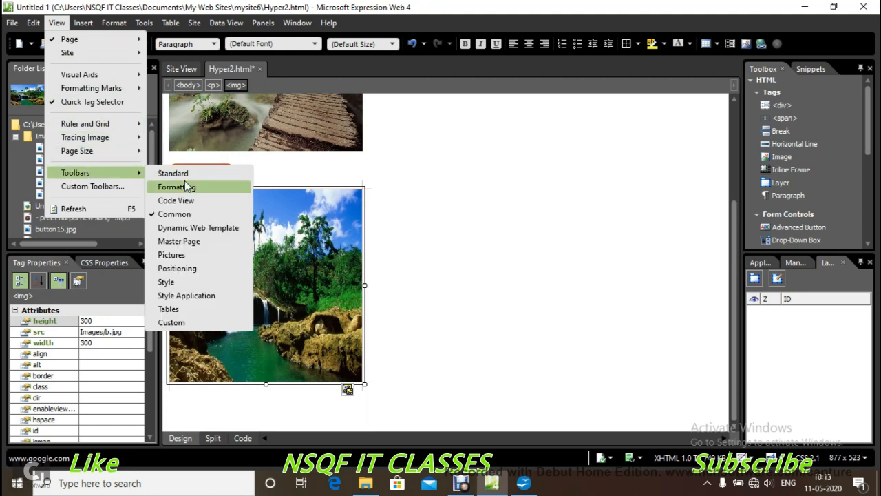
left_click(190, 255)
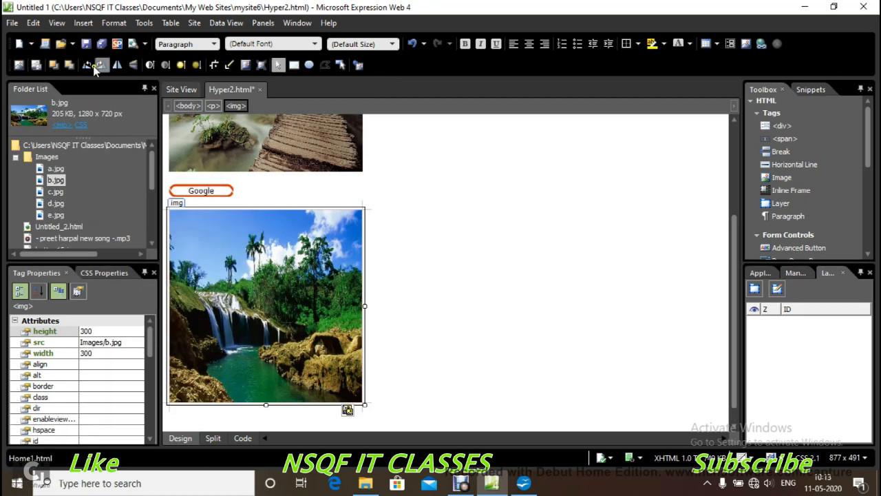
left_click(296, 67)
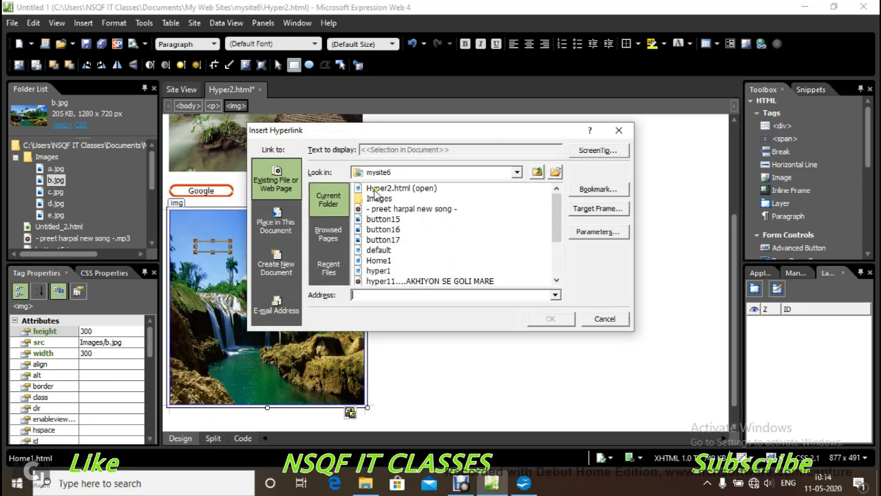
double_click(378, 250)
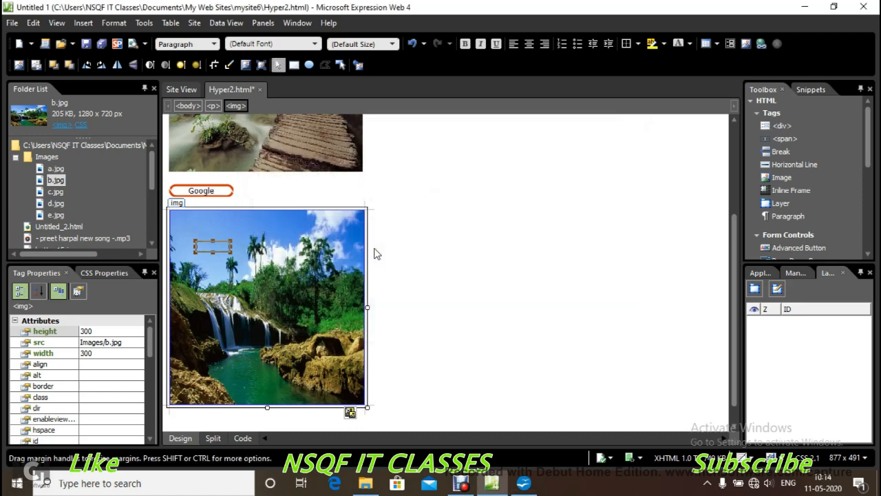
- Save Hyper2.html with its embedded button images, preview it in the browser and allow the blocked content
key("F12")
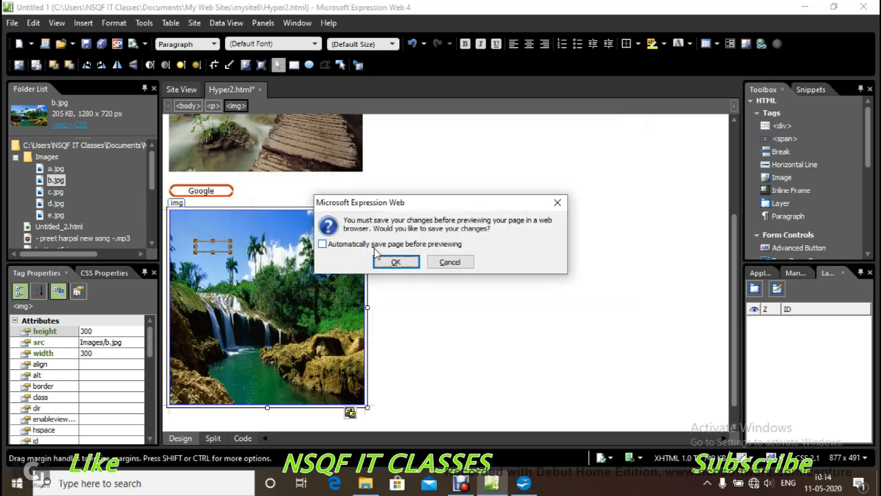
left_click(377, 255)
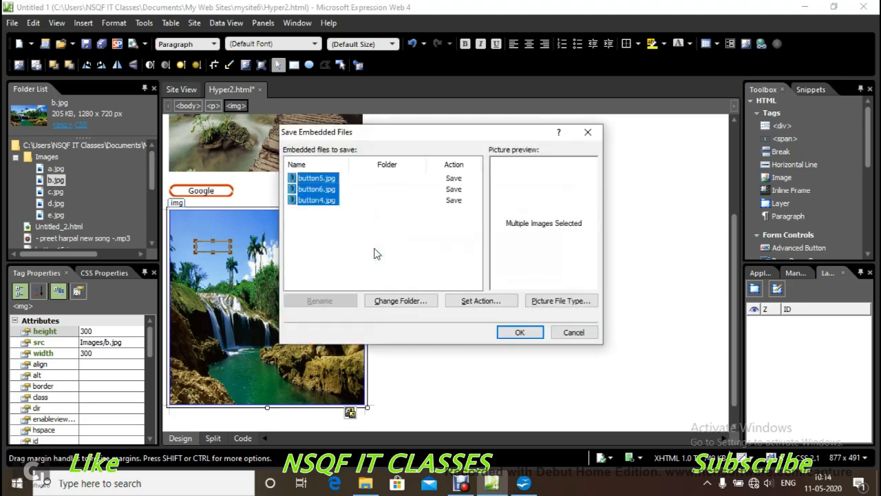
left_click(511, 333)
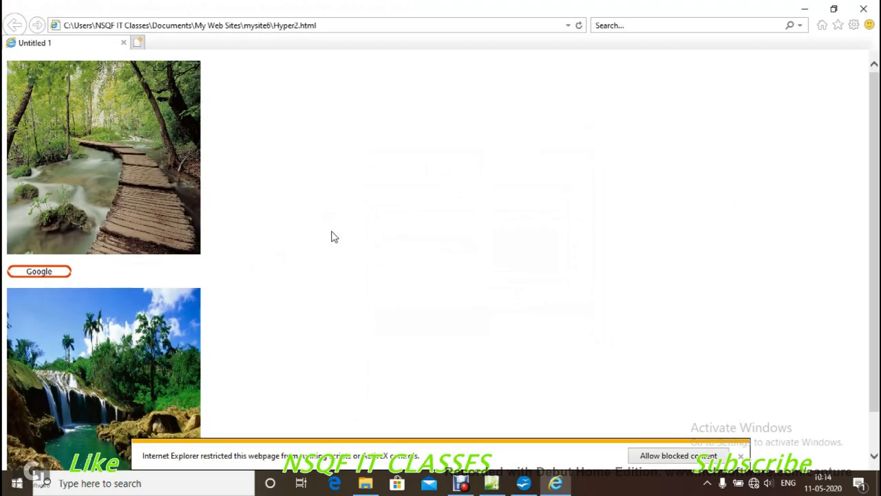
left_click(682, 455)
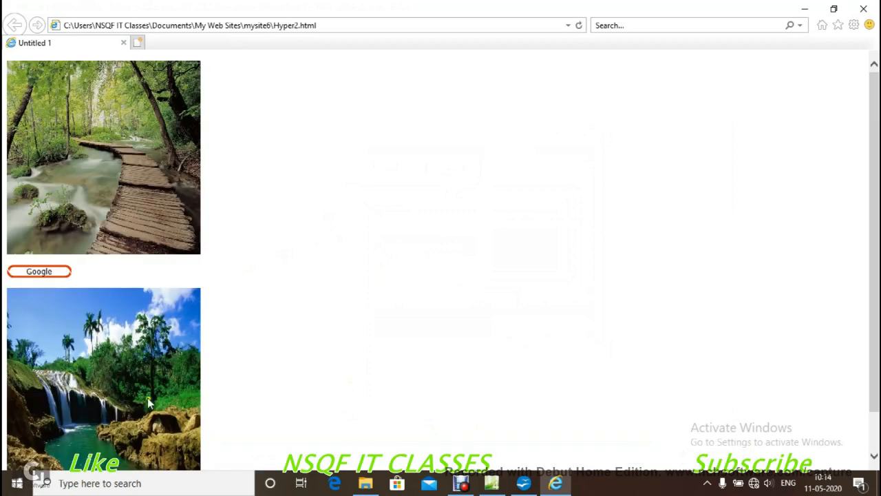
- Test the hotspot on the waterfall image, go back to Hyper2.html and close the browser preview
left_click(64, 329)
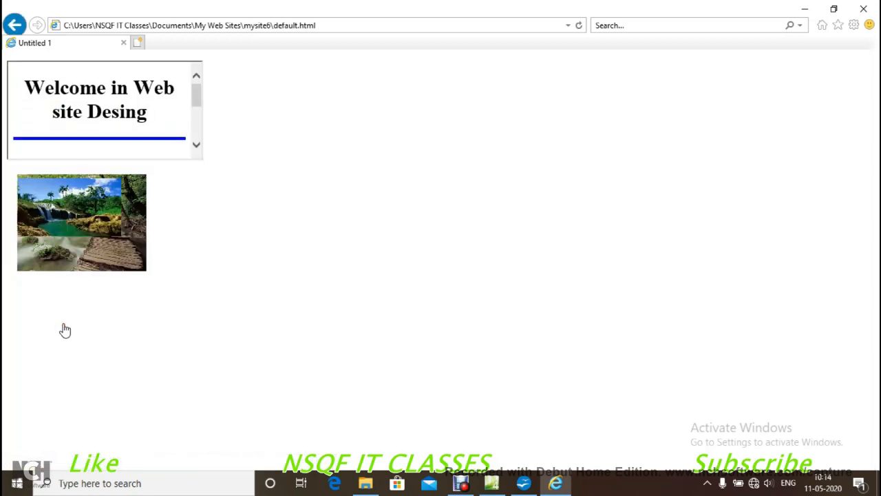
left_click(14, 26)
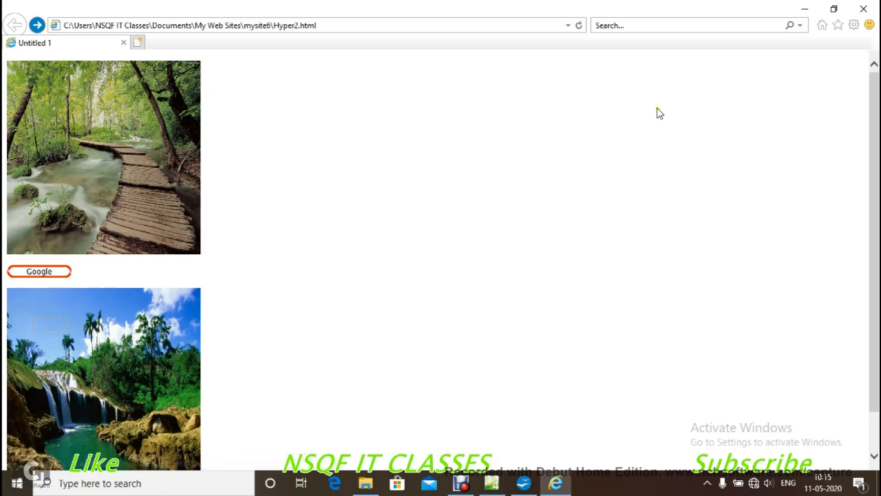
left_click(864, 9)
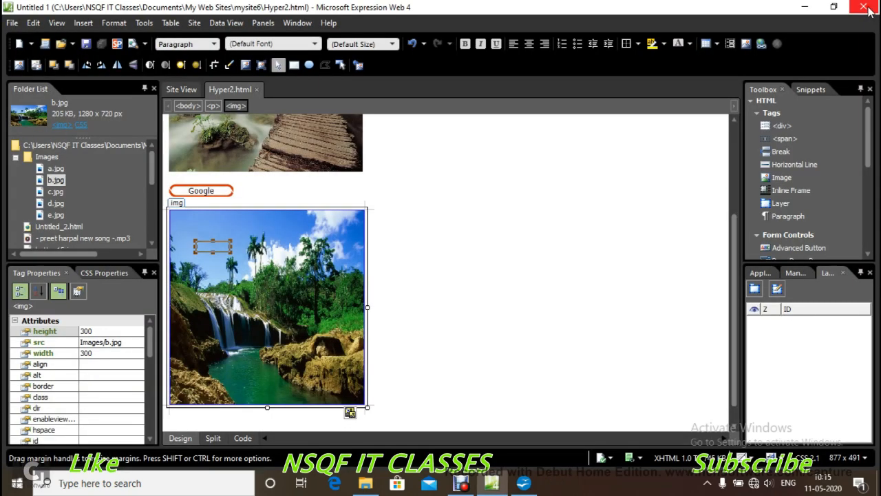